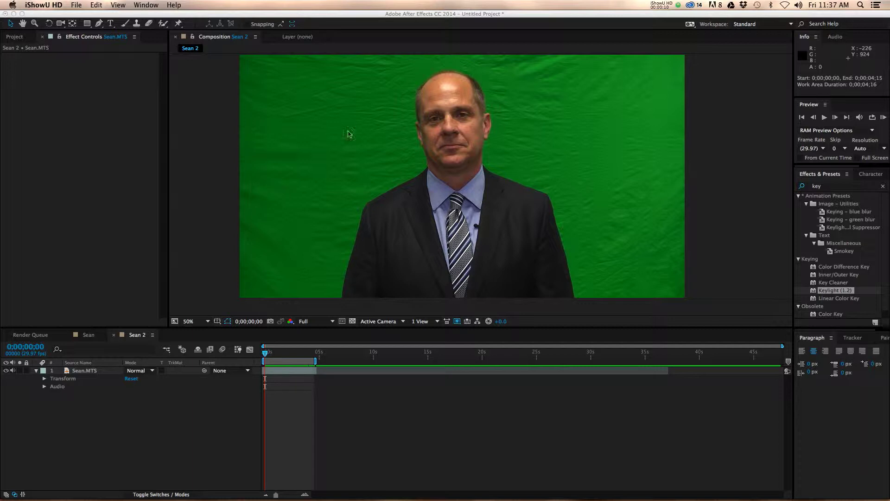
# Step: Scrub through the first seconds of the green-screen clip to examine the lighting and the subject's movement
pyautogui.moveTo(272, 356); pyautogui.dragTo(302, 353)
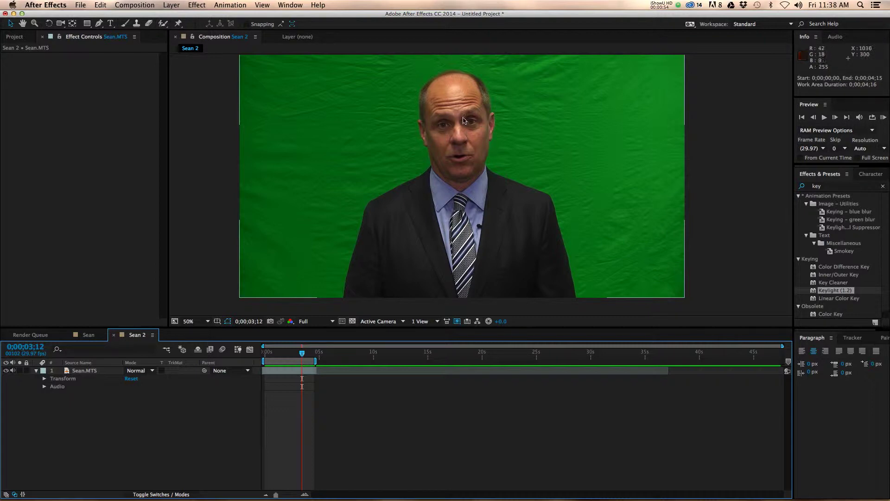
pyautogui.click(325, 379)
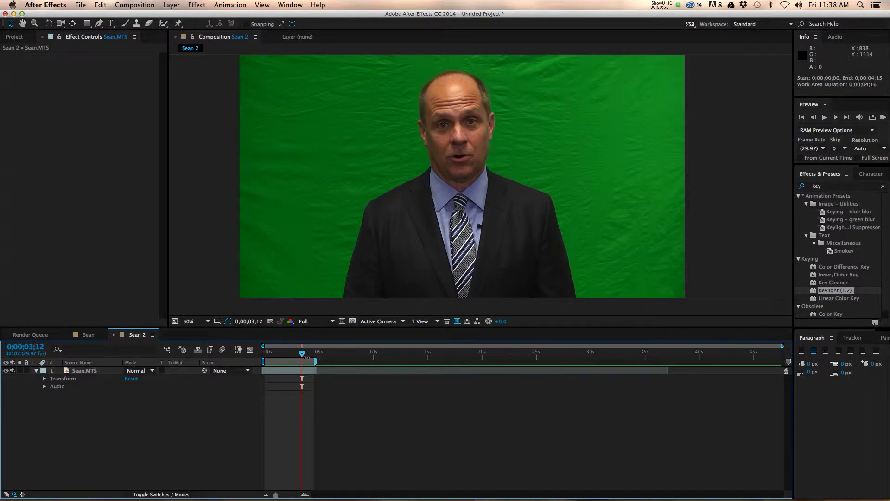
pyautogui.click(441, 150)
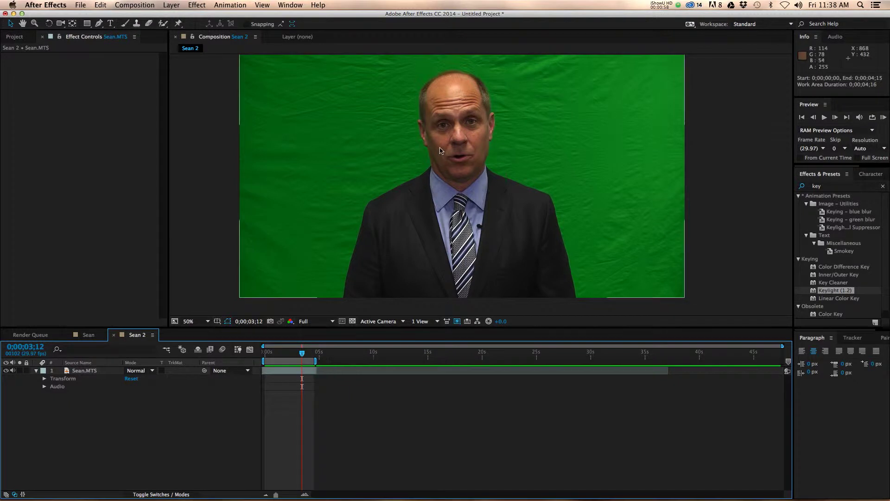
pyautogui.press('super+shift+a')
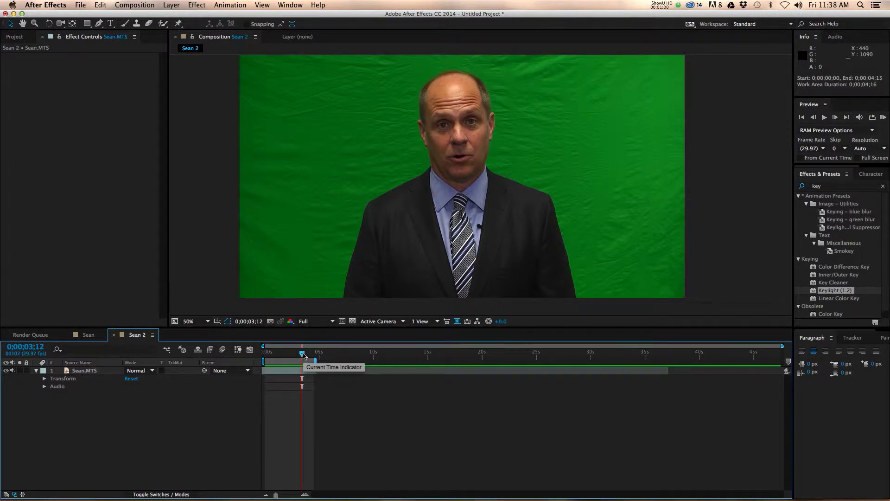
pyautogui.moveTo(304, 356)
pyautogui.mouseDown()
pyautogui.moveTo(280, 355)
pyautogui.moveTo(293, 355)
pyautogui.mouseUp()
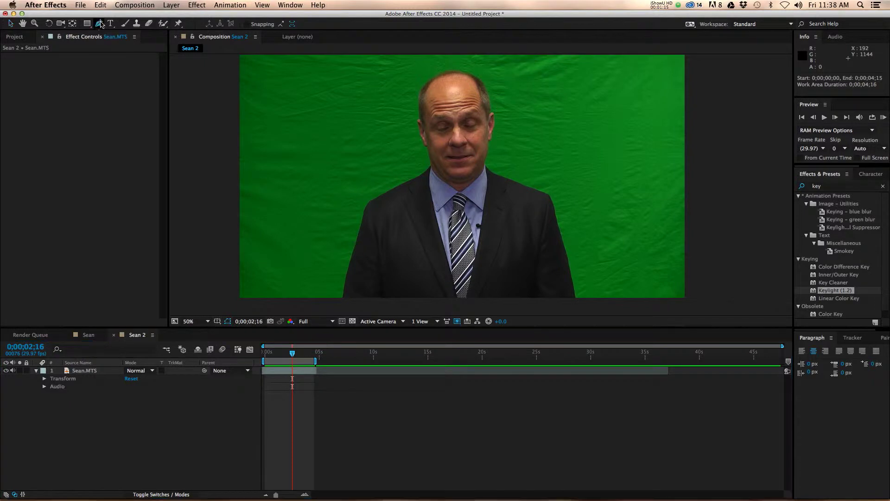
# Step: At 0;00;04;11, where the hands are spread widest, draw a closed Pen tool mask loosely around the man and both hands
pyautogui.click(98, 24)
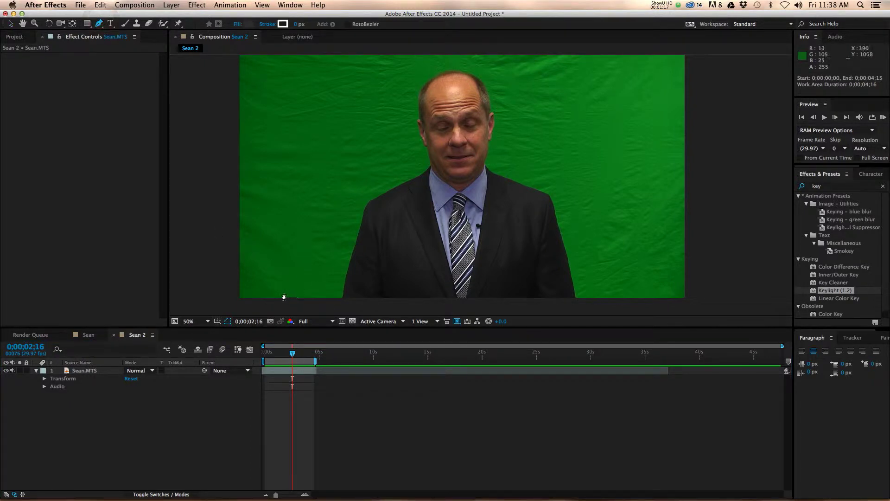
pyautogui.moveTo(292, 353); pyautogui.dragTo(313, 359)
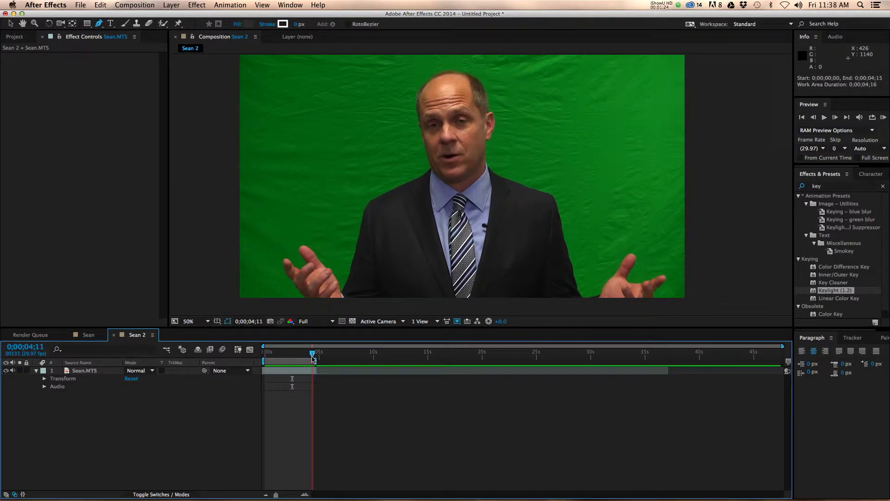
pyautogui.click(280, 293)
pyautogui.click(272, 276)
pyautogui.click(277, 239)
pyautogui.click(308, 225)
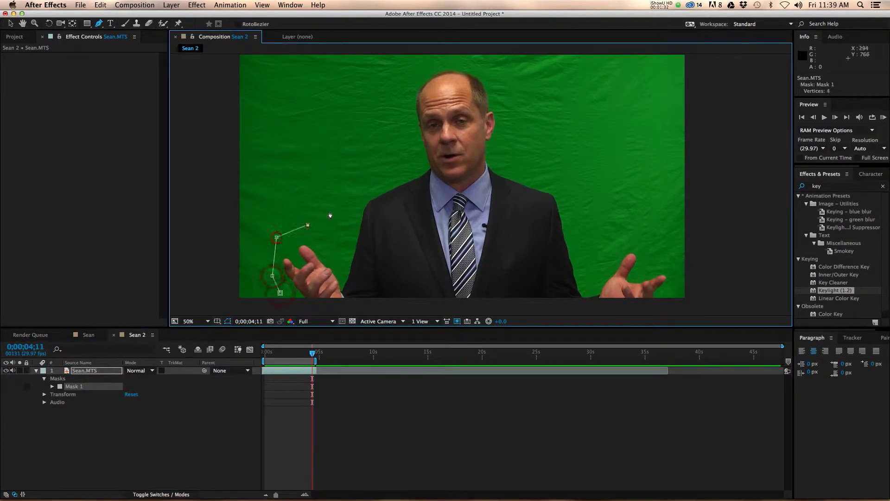
pyautogui.click(340, 202)
pyautogui.click(382, 180)
pyautogui.click(389, 143)
pyautogui.click(404, 78)
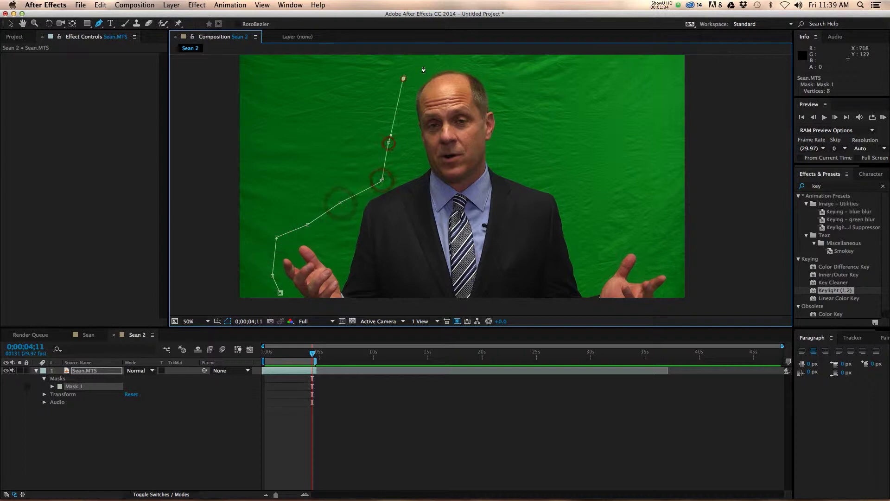
pyautogui.click(438, 64)
pyautogui.click(486, 66)
pyautogui.click(533, 142)
pyautogui.click(548, 178)
pyautogui.click(588, 235)
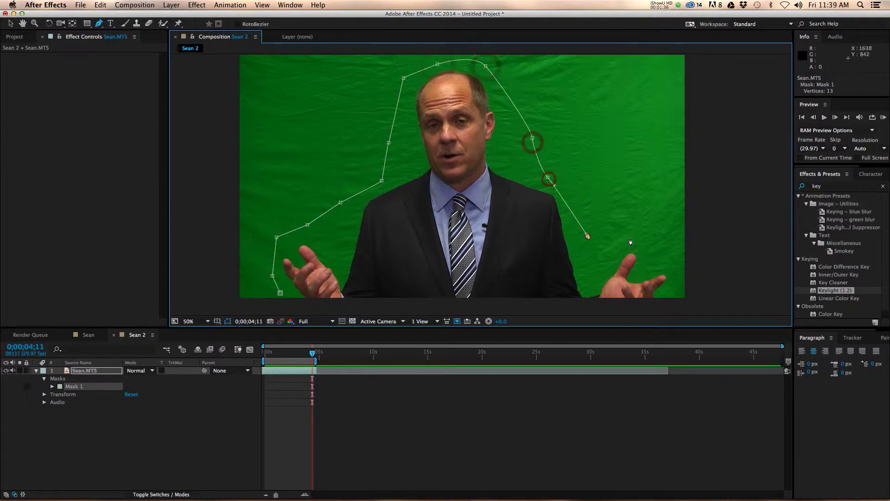
pyautogui.click(650, 240)
pyautogui.click(674, 276)
pyautogui.click(670, 302)
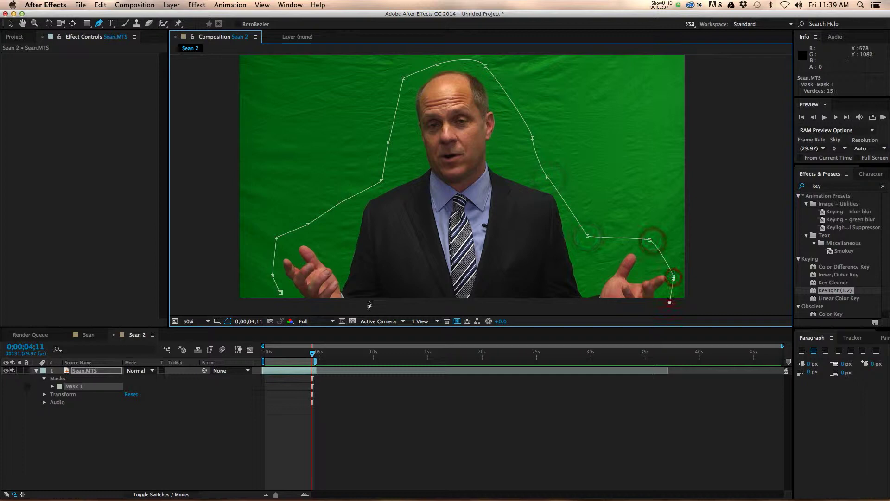
pyautogui.click(281, 301)
pyautogui.click(280, 293)
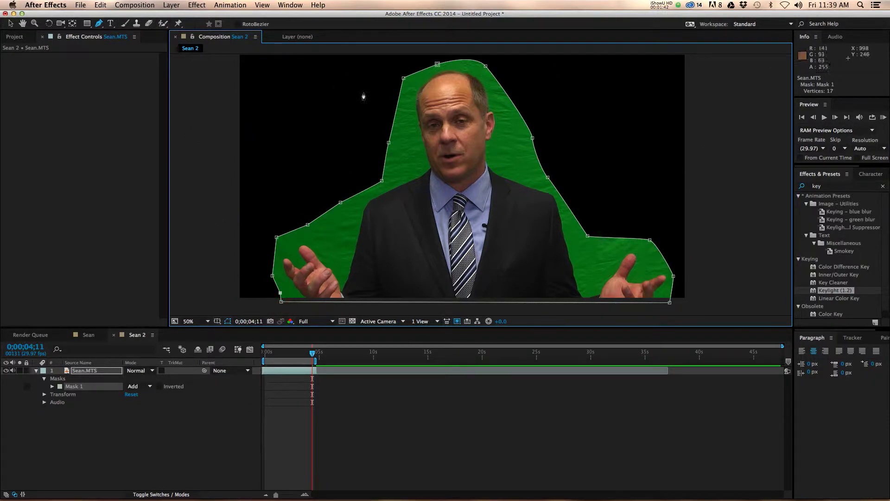
pyautogui.press('v')
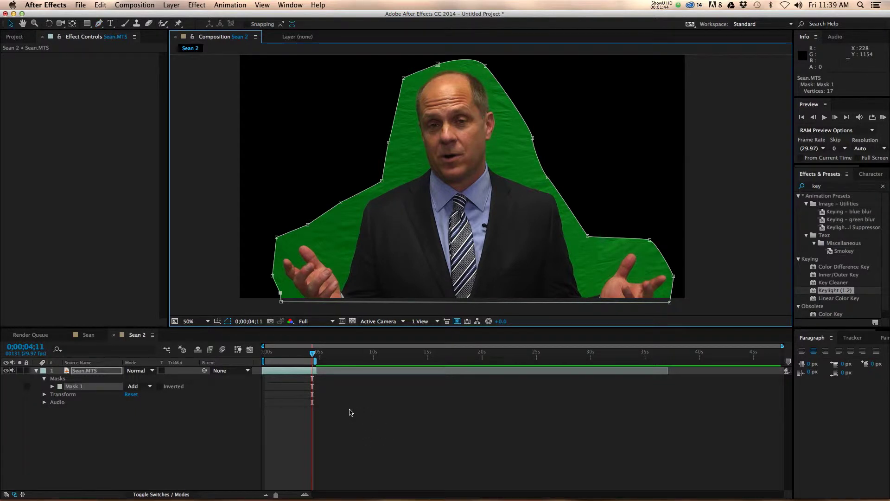
pyautogui.click(346, 408)
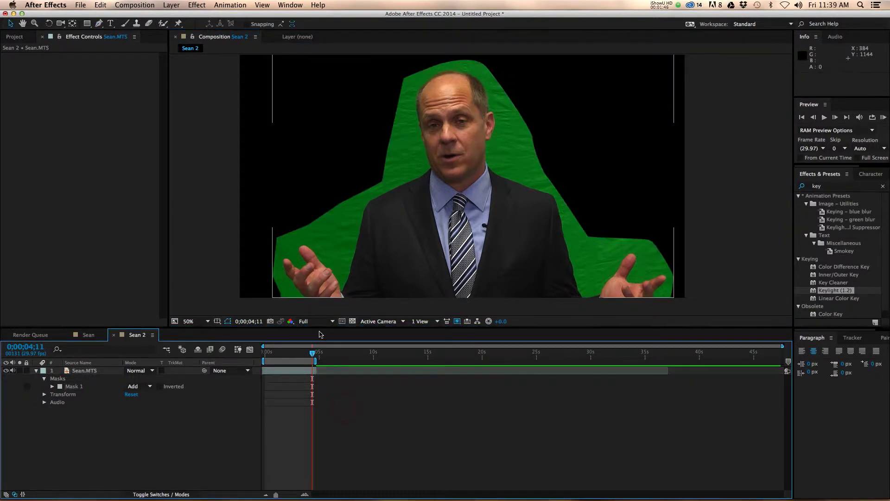
# Step: Check the mask across the hand gestures, then find the Selective Color effect and apply it to the footage layer
pyautogui.moveTo(309, 355)
pyautogui.mouseDown()
pyautogui.moveTo(302, 366)
pyautogui.moveTo(313, 369)
pyautogui.moveTo(293, 370)
pyautogui.mouseUp()
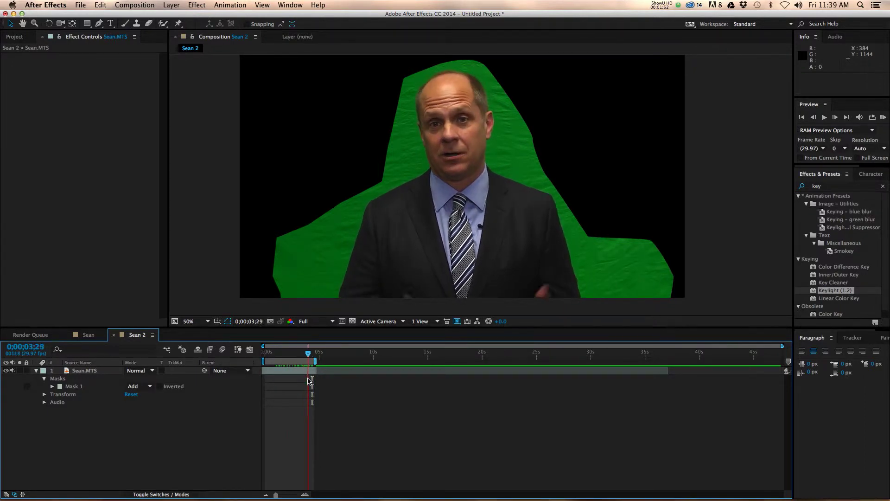
pyautogui.click(842, 187)
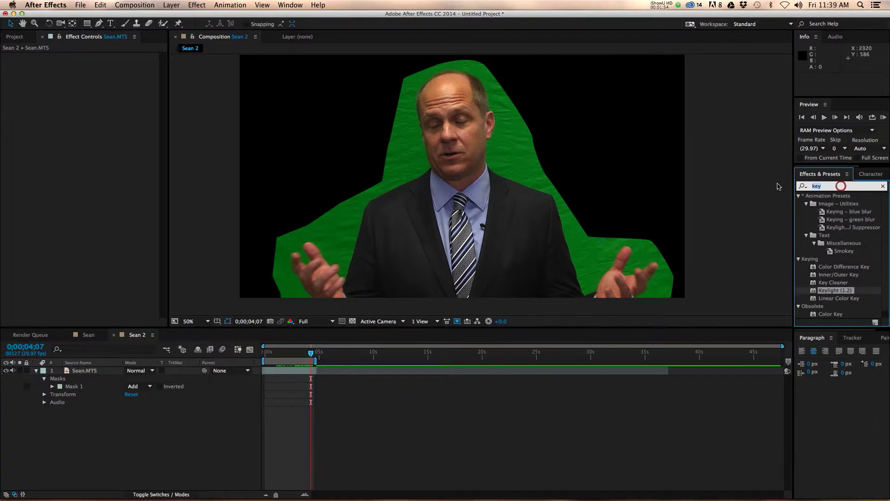
pyautogui.write('sele')
pyautogui.doubleClick(834, 207)
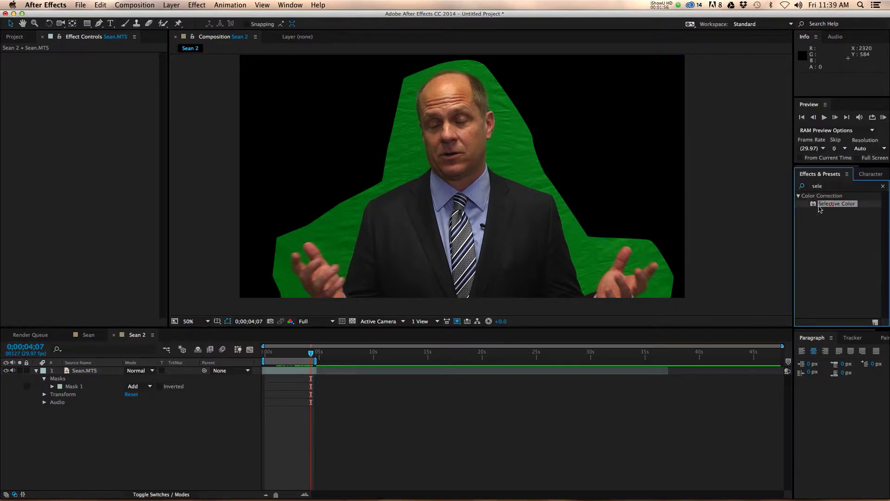
# Step: Set Selective Color for Greens to Cyan 100%, Magenta -100%, Yellow 100% and Black 100%
pyautogui.click(114, 72)
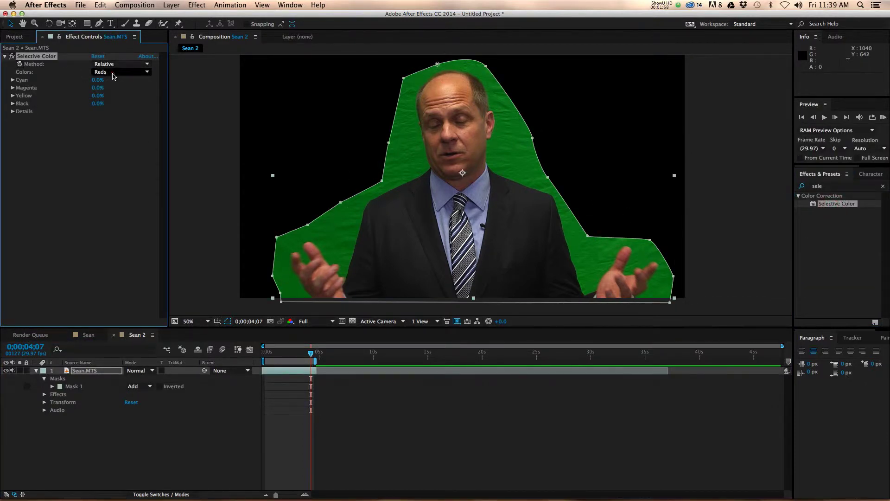
pyautogui.click(118, 97)
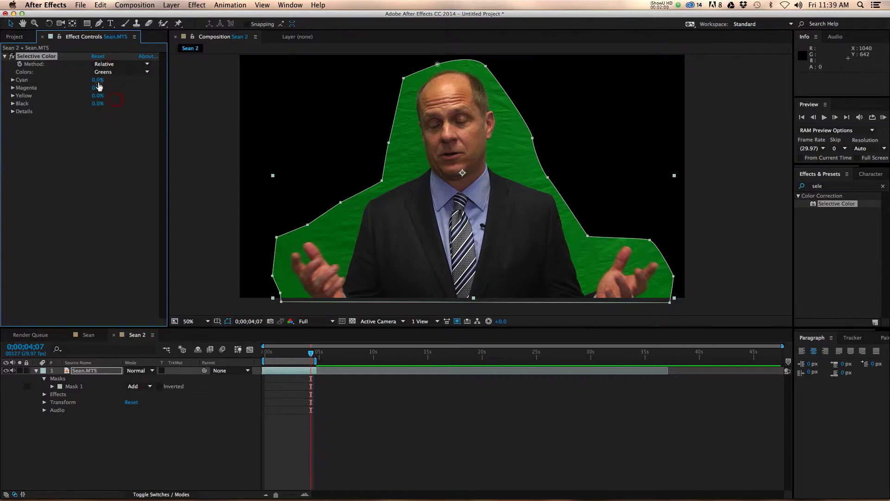
pyautogui.moveTo(108, 80); pyautogui.dragTo(201, 82)
pyautogui.moveTo(90, 88); pyautogui.dragTo(27, 87)
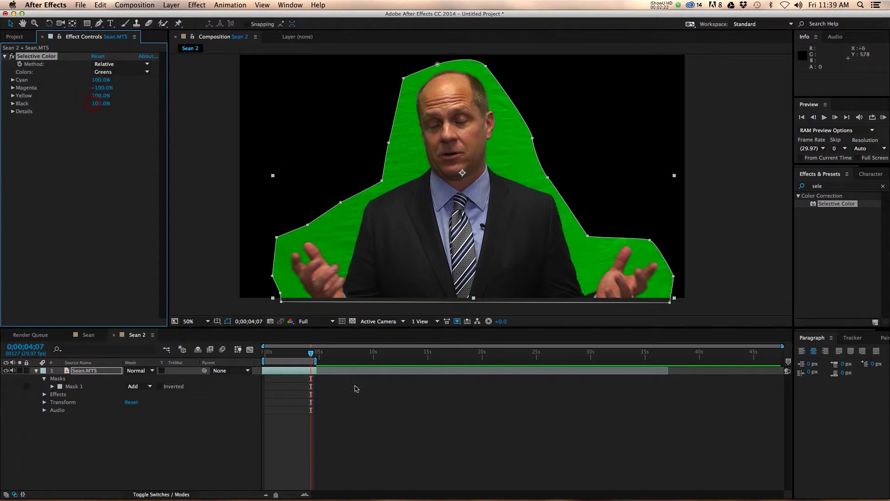
pyautogui.click(392, 416)
# Step: Compare the green backdrop with Selective Color switched off and on, leaving the effect enabled
pyautogui.click(285, 353)
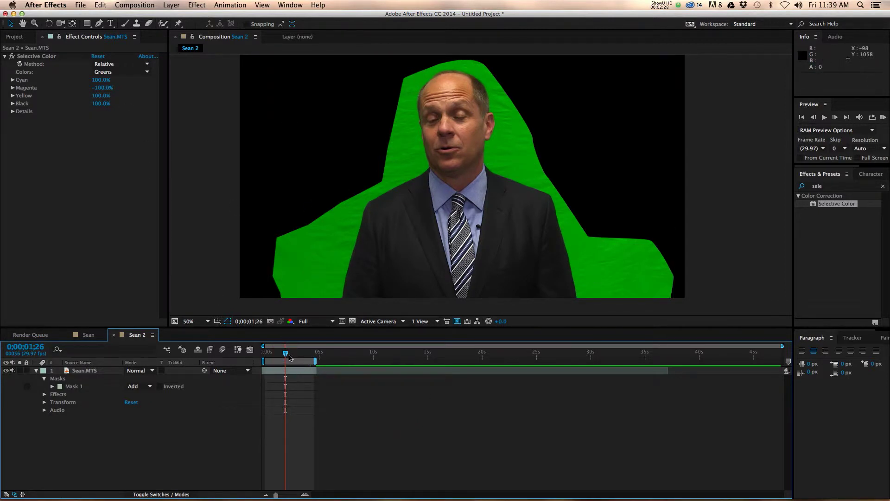
pyautogui.moveTo(286, 354); pyautogui.dragTo(300, 355)
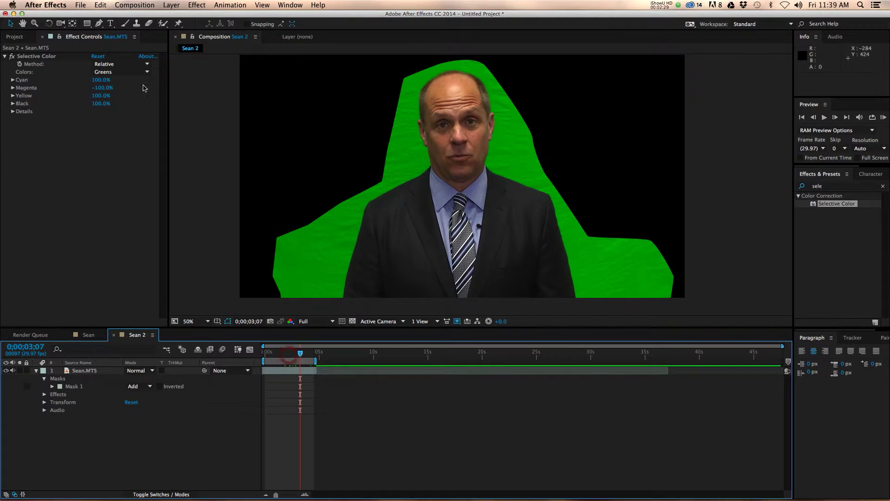
pyautogui.click(13, 56)
pyautogui.click(12, 56)
pyautogui.click(12, 56)
pyautogui.click(13, 56)
pyautogui.click(12, 56)
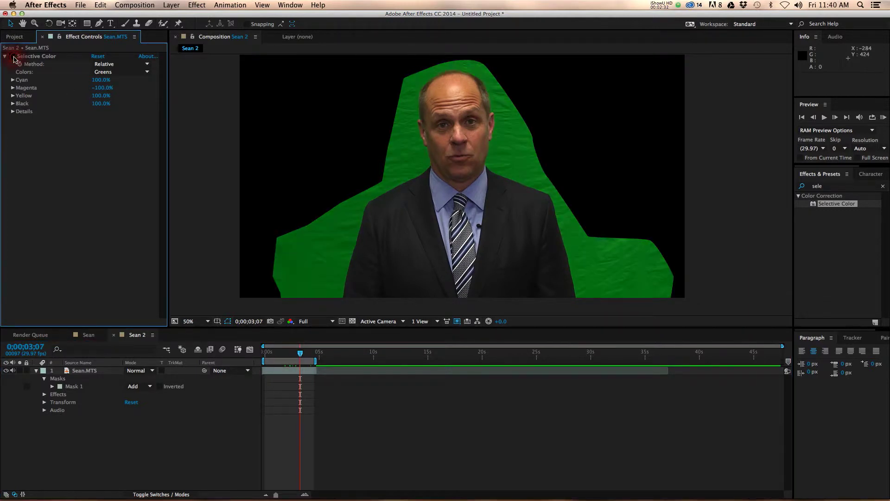
pyautogui.click(13, 56)
pyautogui.click(13, 57)
pyautogui.click(13, 56)
pyautogui.click(13, 57)
pyautogui.click(13, 57)
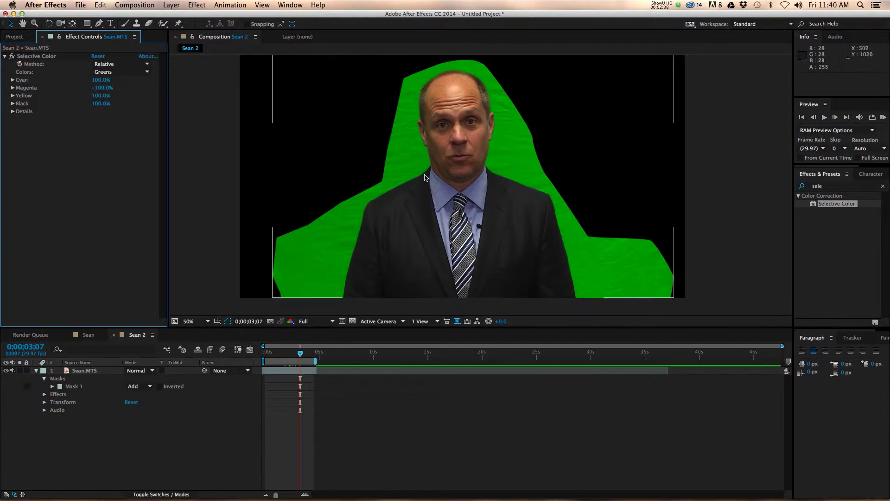
# Step: At 0;00;01;15, find the Keylight (1.2) effect and apply it to the masked footage
pyautogui.click(282, 354)
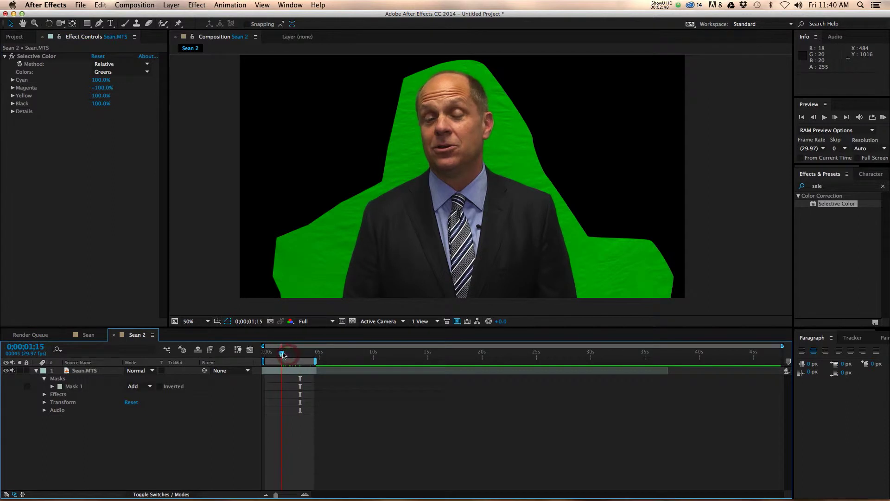
pyautogui.click(847, 186)
pyautogui.write('key')
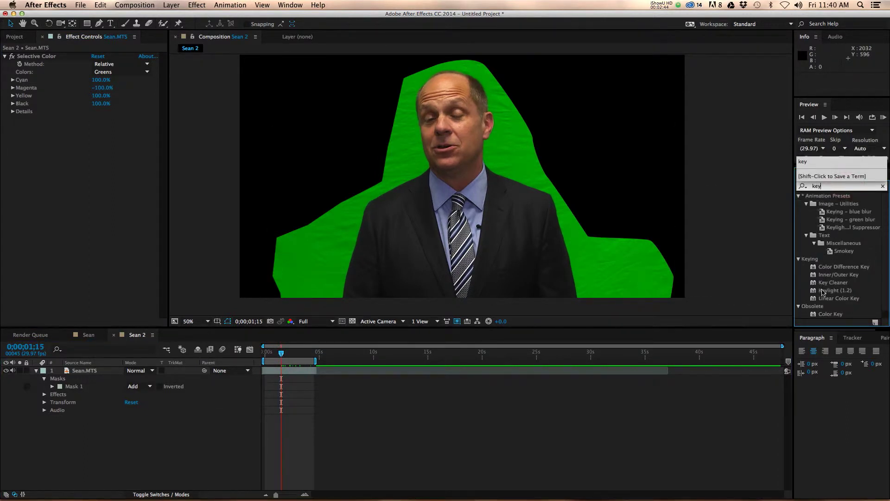
pyautogui.moveTo(823, 292); pyautogui.dragTo(454, 225)
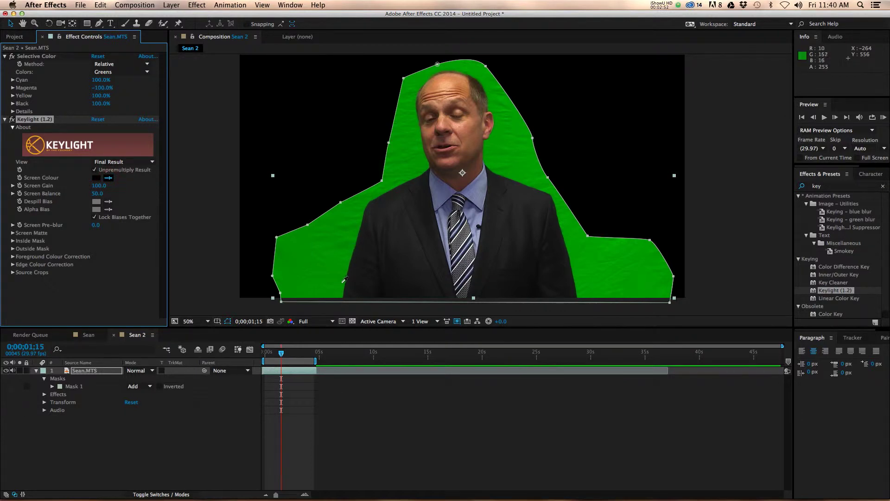
# Step: Sample the green beside the man's jaw, just above his shoulder, as Keylight's Screen Colour
pyautogui.click(429, 161)
pyautogui.press('.')
pyautogui.press(',')
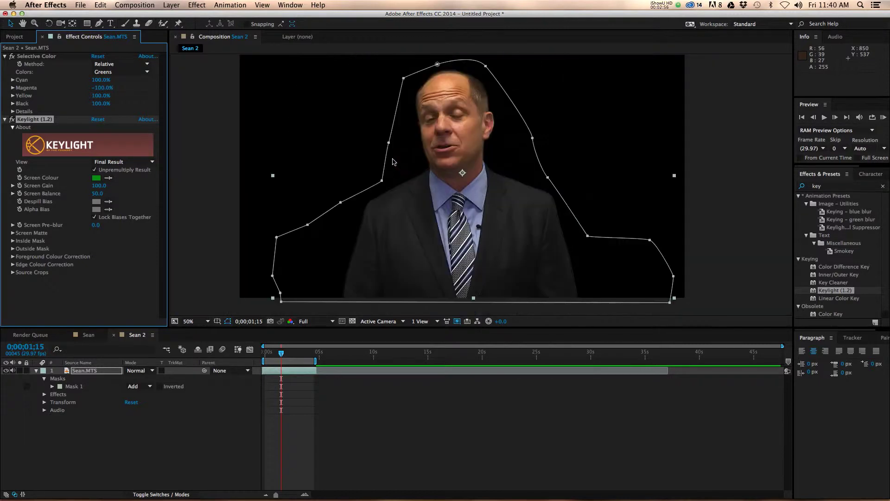
pyautogui.click(378, 446)
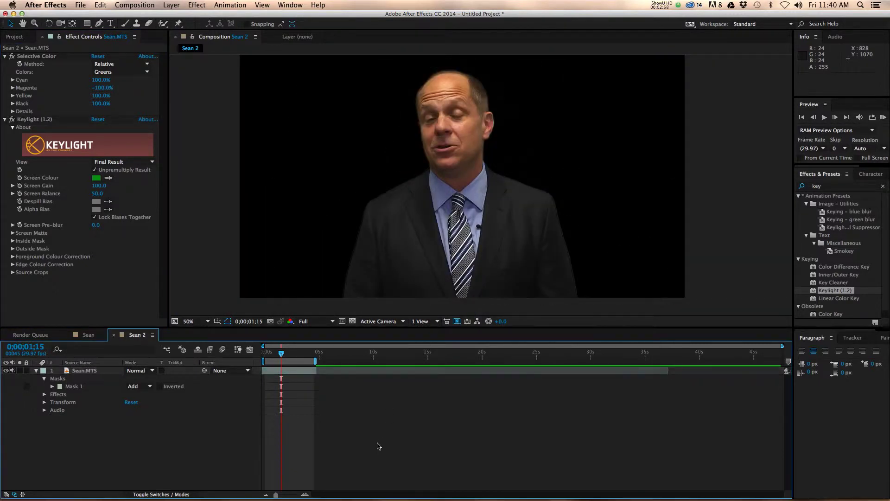
# Step: Darken Keylight's Screen Colour slightly to RGB 11, 147, 18
pyautogui.click(283, 373)
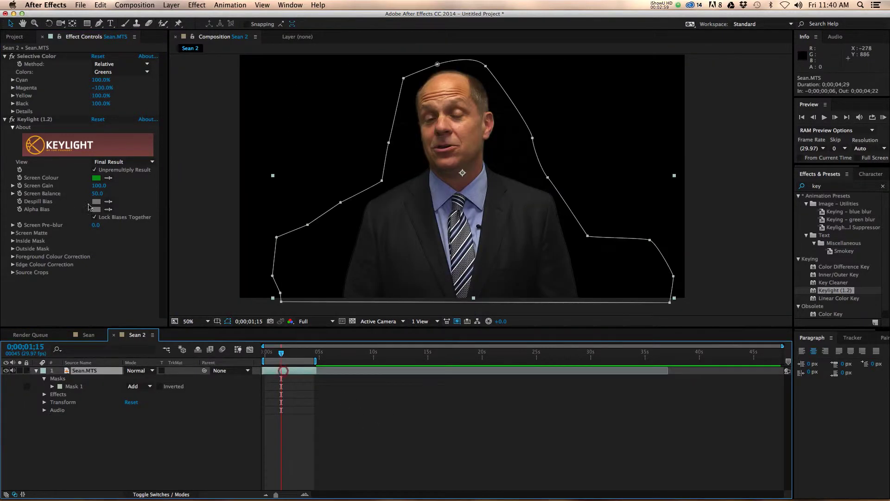
pyautogui.click(97, 179)
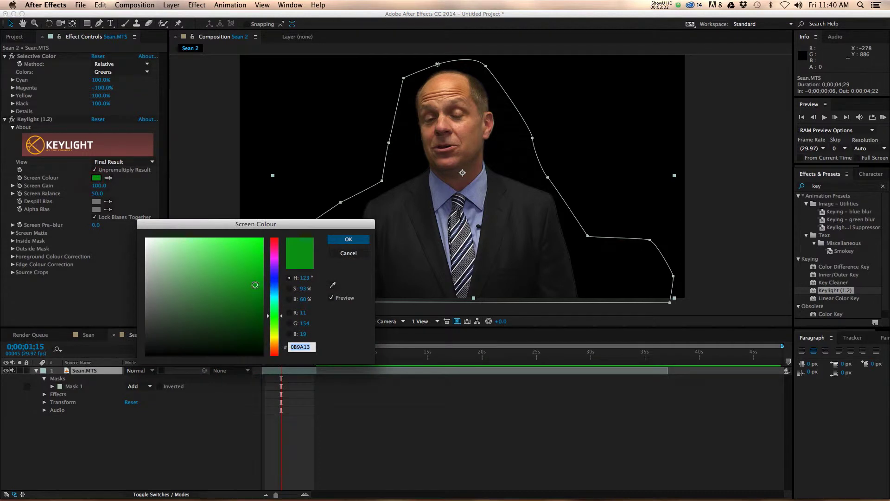
pyautogui.click(254, 287)
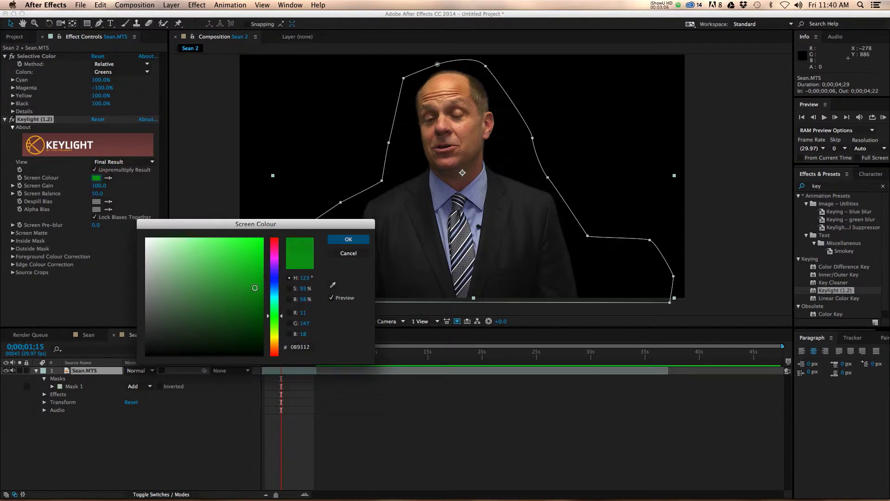
pyautogui.click(348, 239)
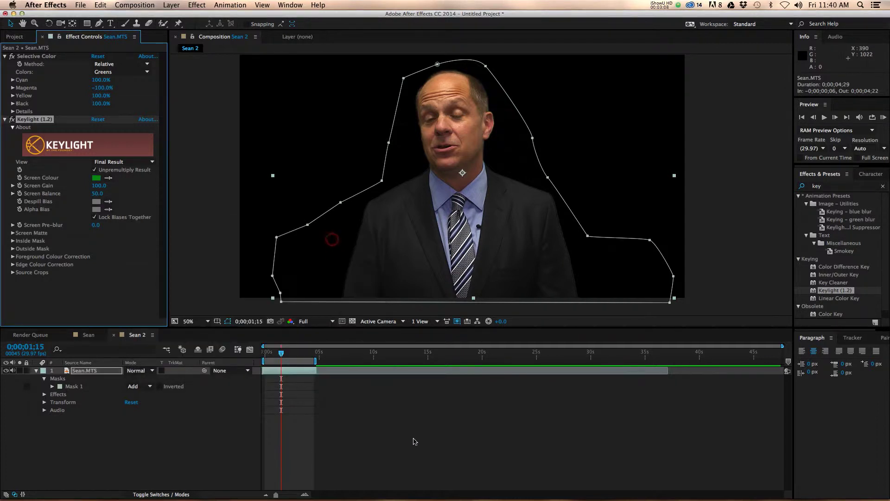
# Step: Examine the keyed edges around the head and shoulders close up at 0;00;02;10
pyautogui.click(414, 438)
pyautogui.moveTo(284, 355); pyautogui.dragTo(294, 354)
pyautogui.scroll(1, 341, 193)
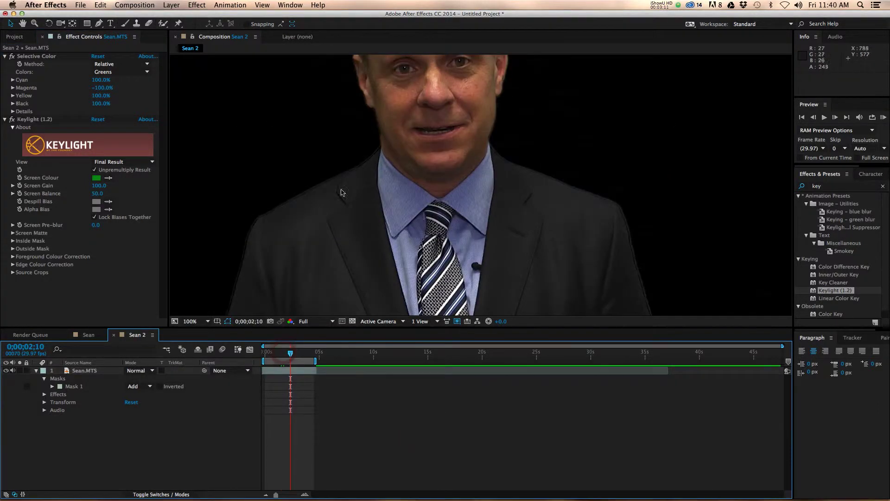
pyautogui.press('space')
pyautogui.moveTo(300, 193); pyautogui.dragTo(427, 230)
pyautogui.scroll(-1, 337, 204)
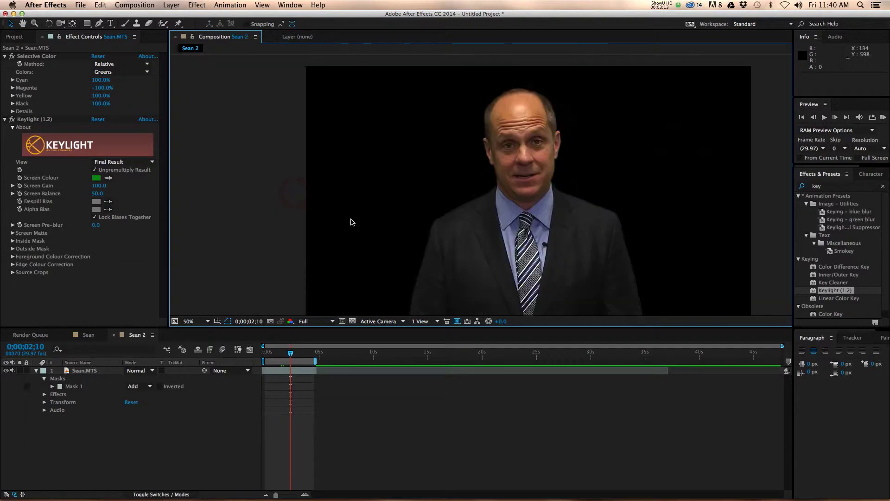
# Step: At 0;00;01;15, create a red solid at comp size and place it below the masked footage layer
pyautogui.moveTo(291, 353); pyautogui.dragTo(281, 353)
pyautogui.scroll(-1, 451, 189)
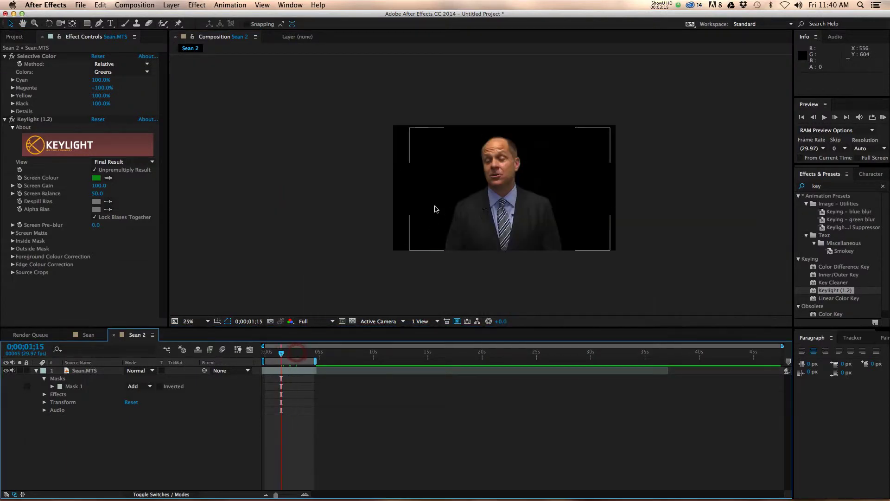
pyautogui.moveTo(532, 202); pyautogui.dragTo(462, 197)
pyautogui.scroll(1, 455, 205)
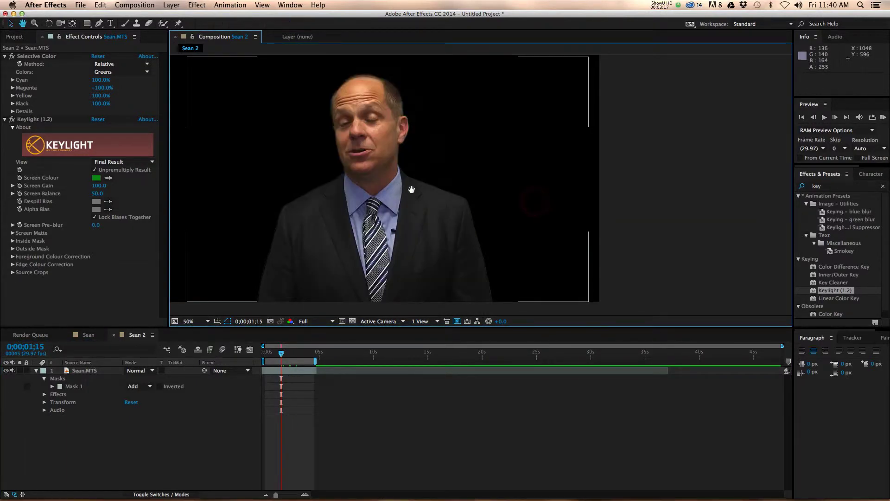
pyautogui.moveTo(397, 190); pyautogui.dragTo(460, 191)
pyautogui.click(171, 5)
pyautogui.moveTo(181, 16)
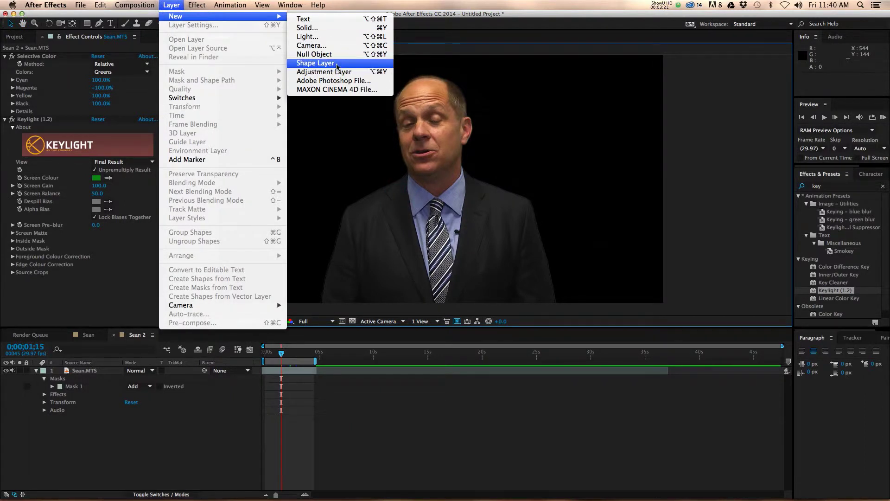
pyautogui.click(307, 28)
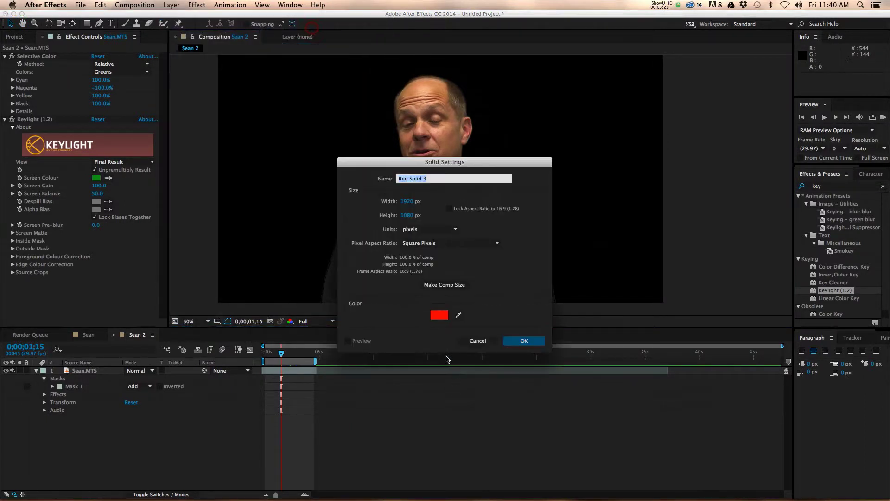
pyautogui.click(522, 341)
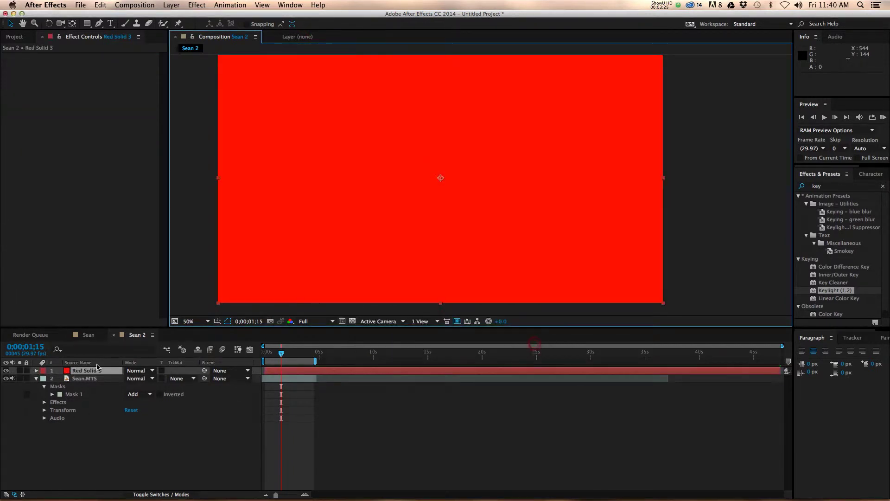
pyautogui.moveTo(98, 371); pyautogui.dragTo(85, 440)
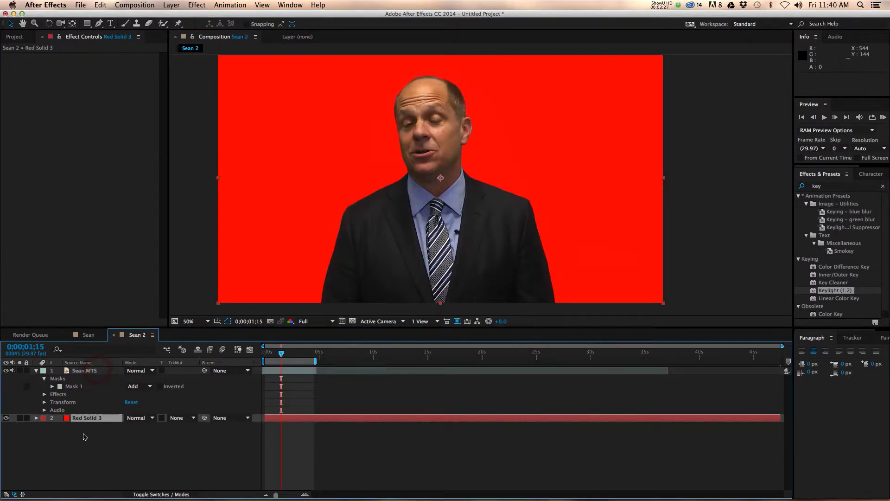
# Step: Try a brighter Keylight Screen Colour of RGB 13, 167, 22 on the footage, and darken it back to RGB 11, 147, 19
pyautogui.press('.')
pyautogui.press('space')
pyautogui.moveTo(553, 175); pyautogui.dragTo(530, 258)
pyautogui.moveTo(292, 226); pyautogui.dragTo(377, 101)
pyautogui.press(',')
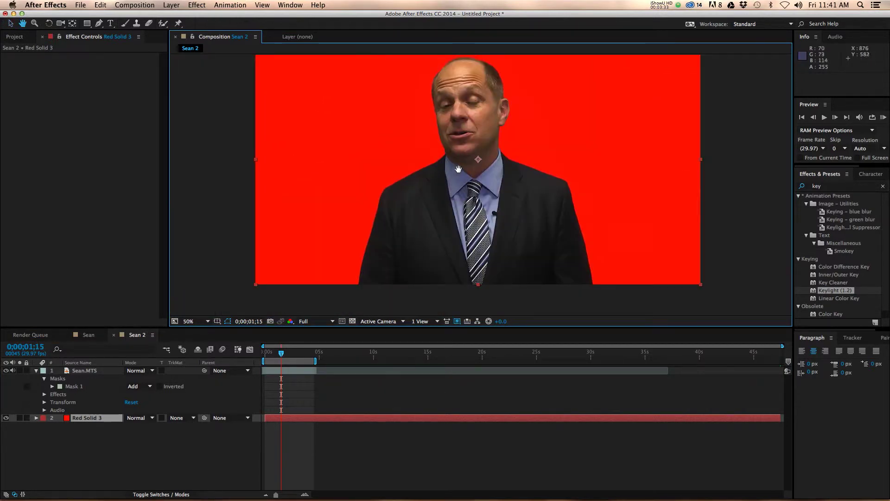
pyautogui.click(92, 371)
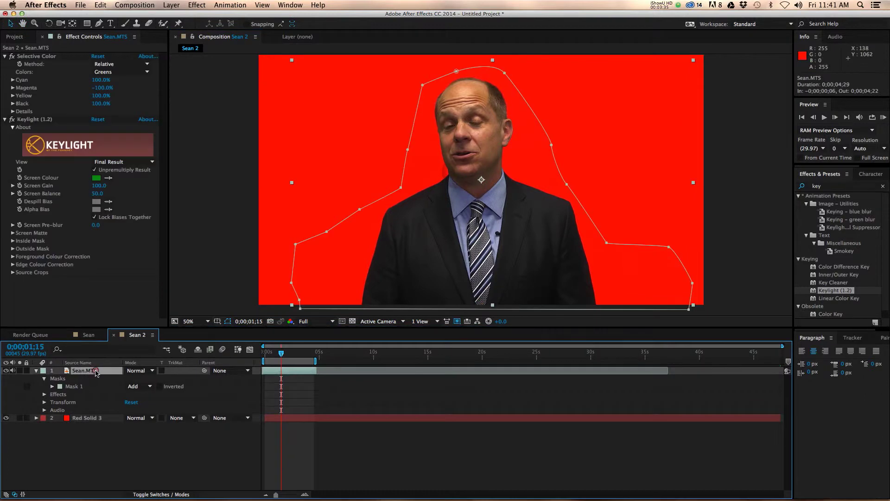
pyautogui.click(96, 177)
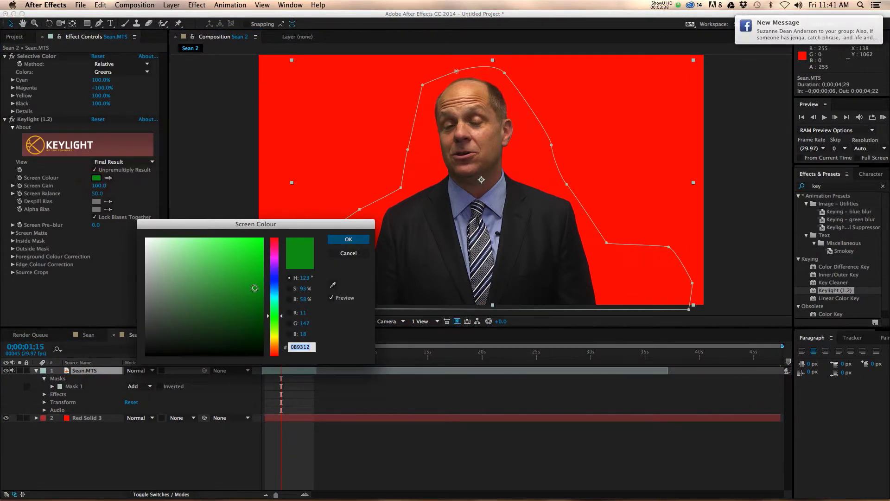
pyautogui.moveTo(255, 288); pyautogui.dragTo(254, 278)
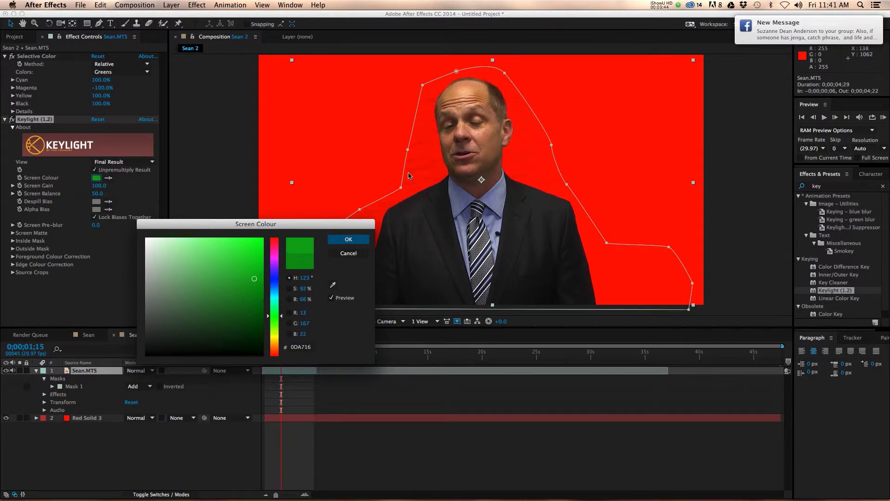
pyautogui.moveTo(254, 279); pyautogui.dragTo(255, 288)
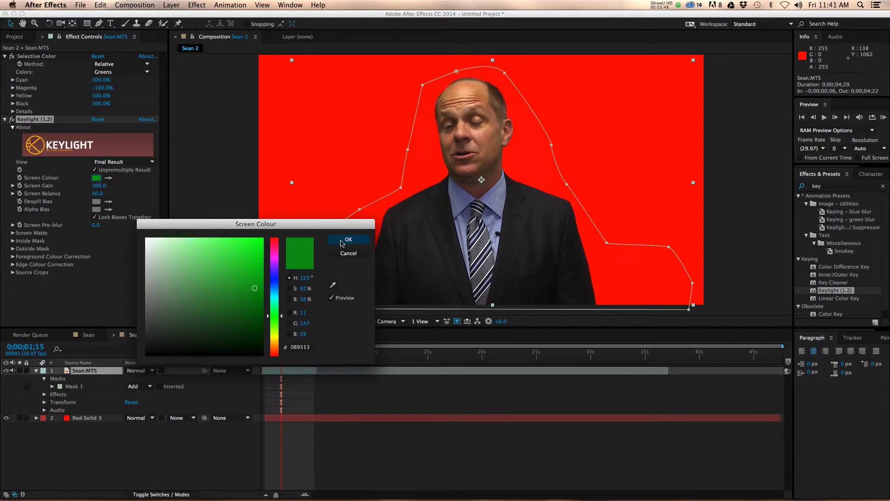
pyautogui.click(343, 239)
# Step: Set Keylight's view to Screen Matte and its Clip Black to 6
pyautogui.click(122, 162)
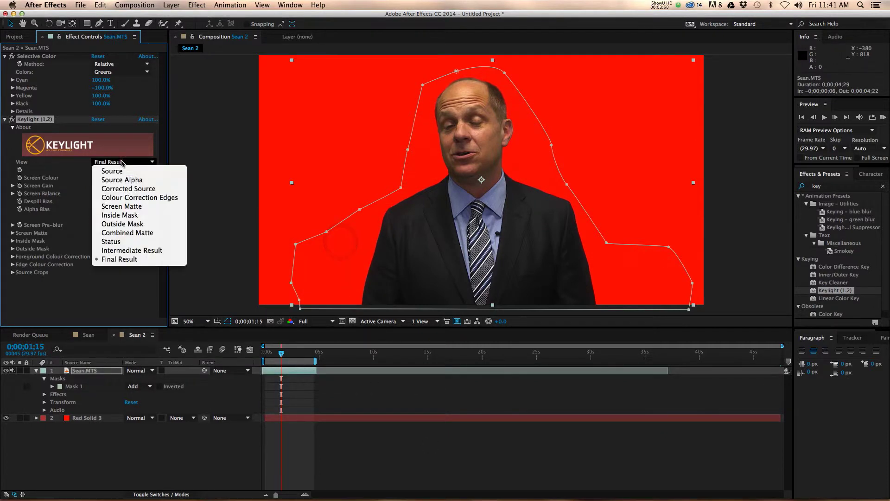
pyautogui.click(140, 207)
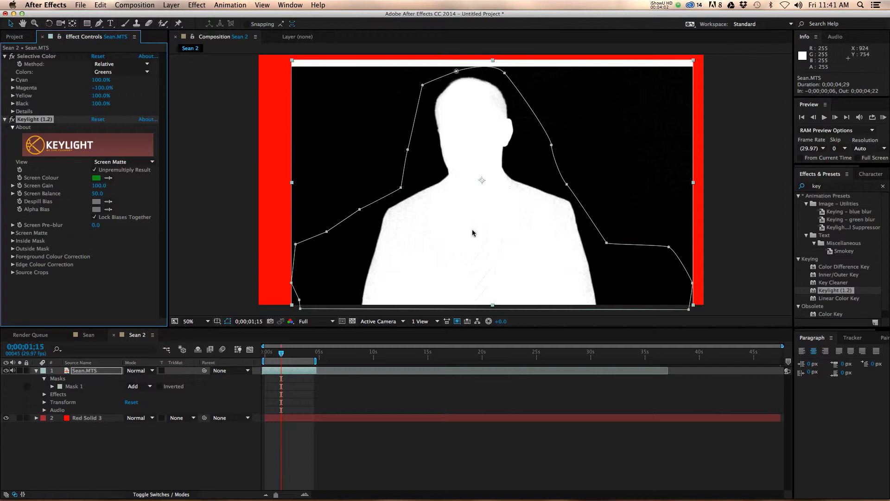
pyautogui.scroll(2, 417, 228)
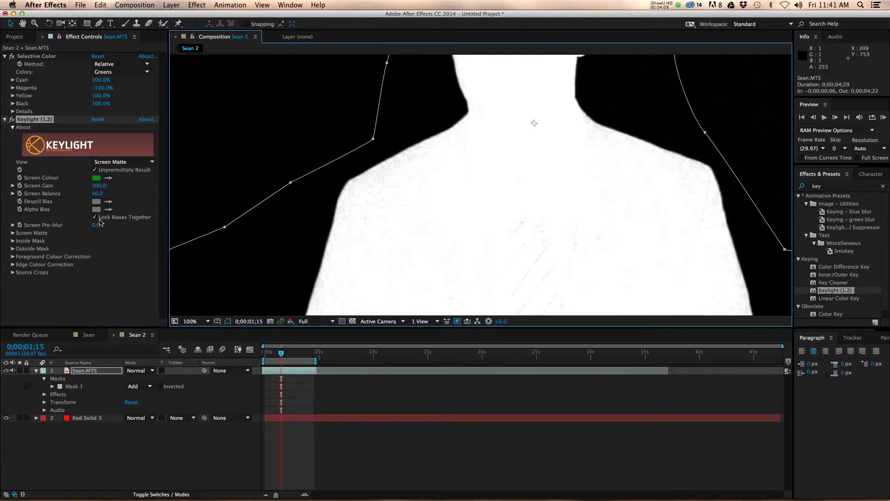
pyautogui.click(12, 233)
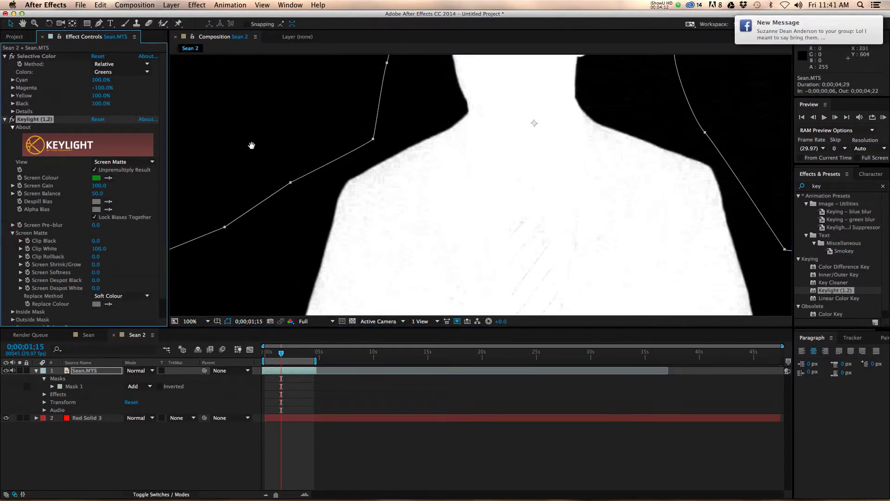
pyautogui.moveTo(255, 155); pyautogui.dragTo(302, 241)
pyautogui.click(96, 240)
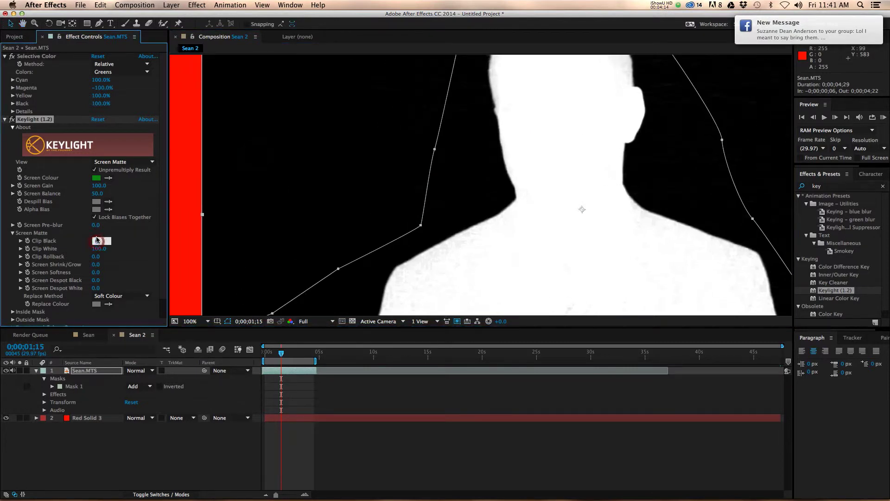
pyautogui.write('6')
pyautogui.press('Return')
# Step: Set Keylight's Clip White to 86 to clean up the grey noise in the body's matte
pyautogui.press('.')
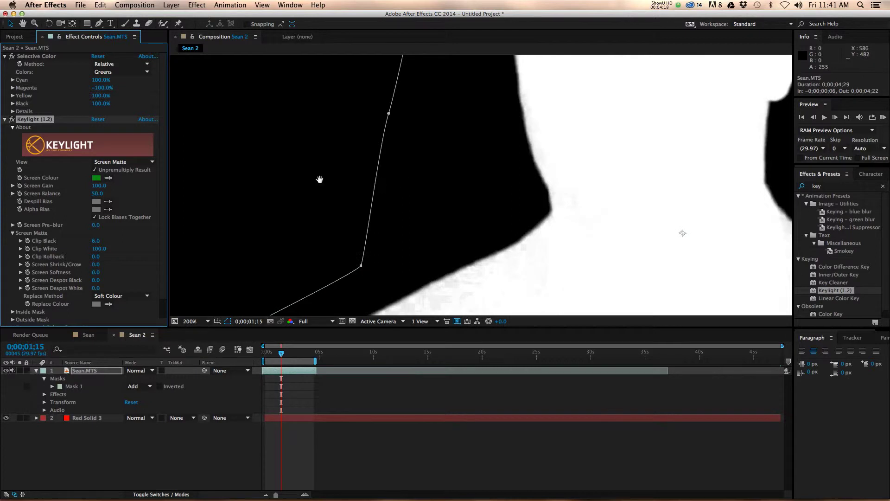
pyautogui.moveTo(320, 179); pyautogui.dragTo(251, 86)
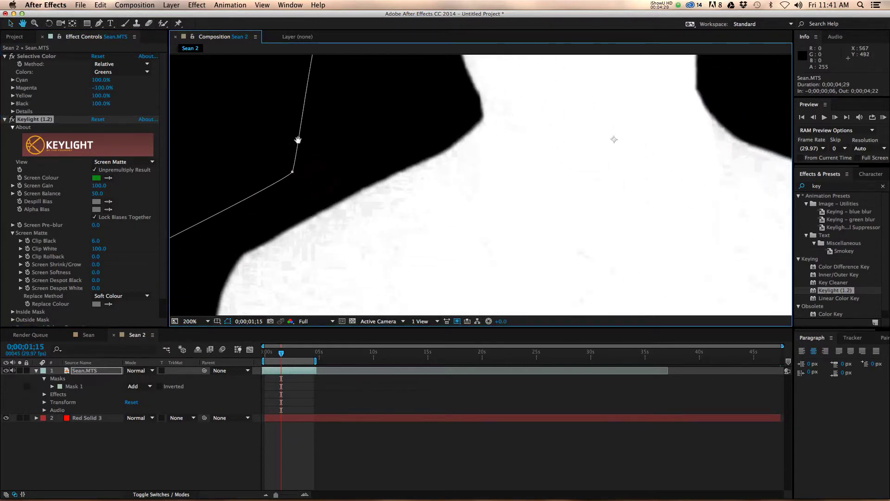
pyautogui.moveTo(367, 176); pyautogui.dragTo(345, 130)
pyautogui.click(100, 249)
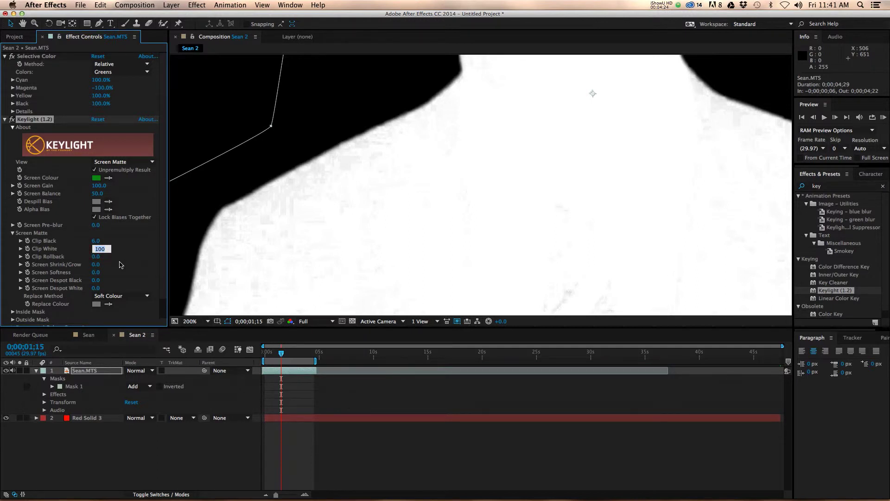
pyautogui.press('Return')
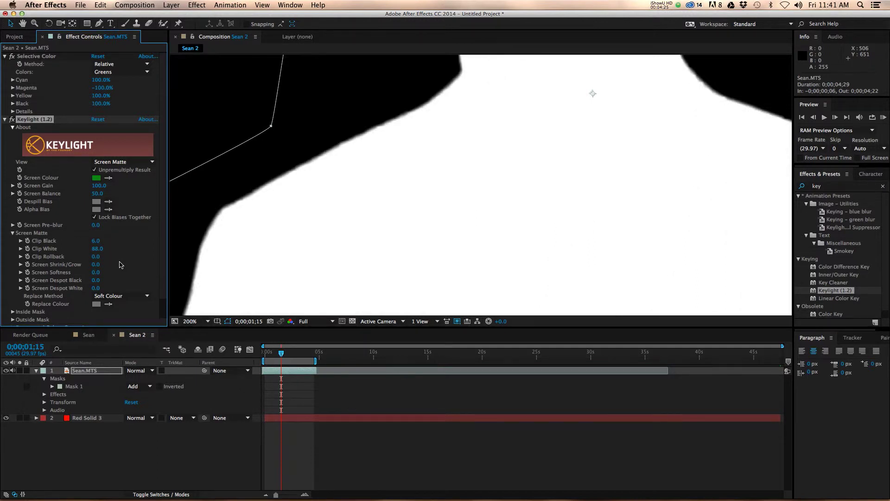
pyautogui.click(99, 250)
pyautogui.write('85')
pyautogui.press('Return')
# Step: Check the matte along the shoulders and torso, and return Keylight's view to Final Result
pyautogui.scroll(1, 231, 189)
pyautogui.press('space')
pyautogui.moveTo(232, 179); pyautogui.dragTo(418, 257)
pyautogui.press(',')
pyautogui.press(',')
pyautogui.press(',')
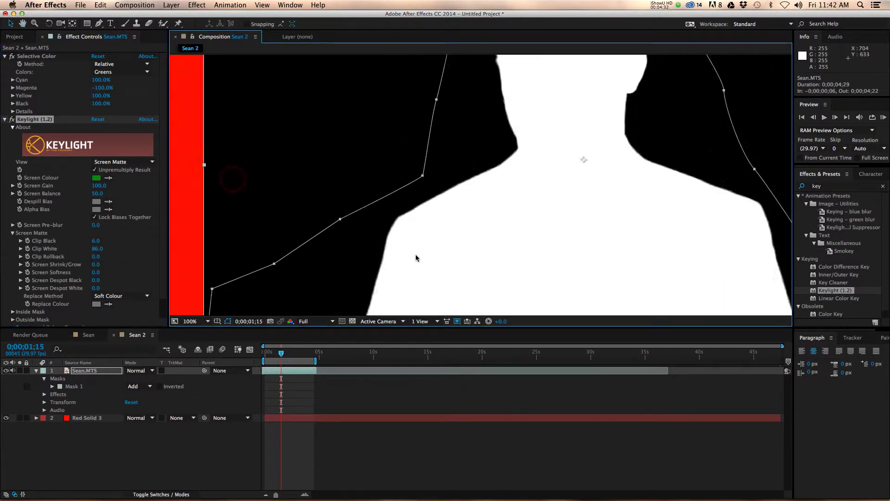
pyautogui.moveTo(513, 251); pyautogui.dragTo(446, 244)
pyautogui.press('.')
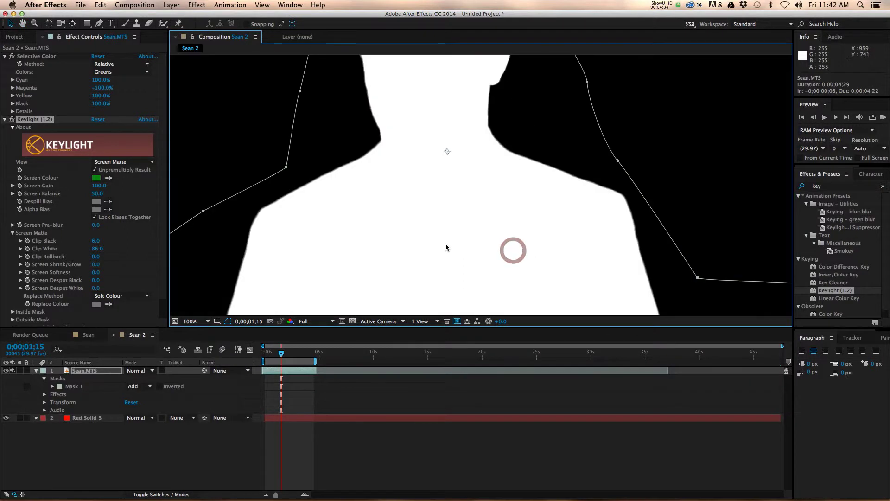
pyautogui.press(',')
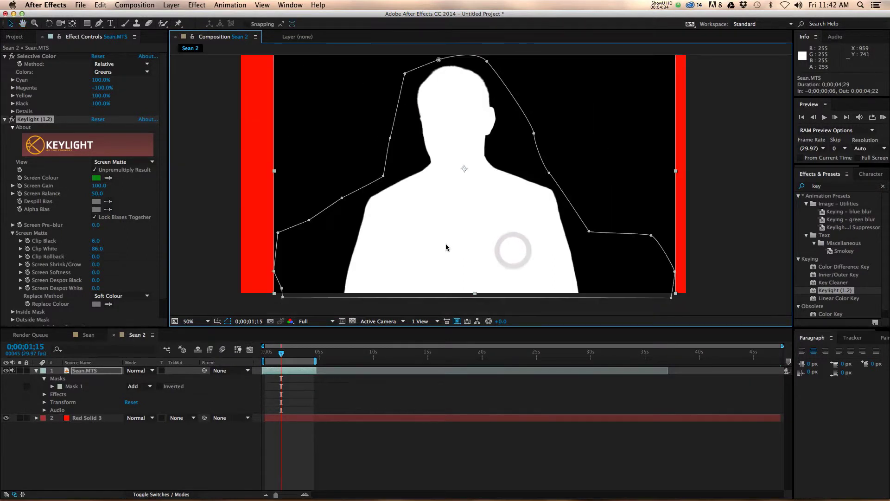
pyautogui.click(123, 162)
pyautogui.click(129, 262)
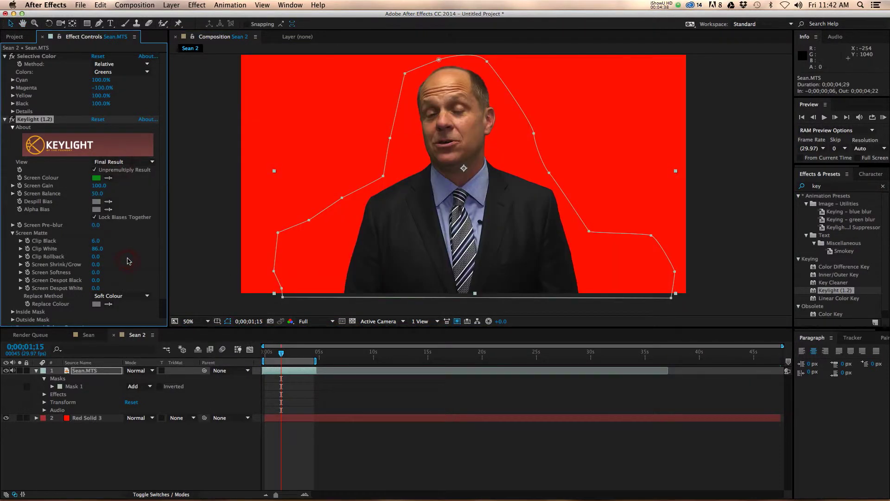
# Step: At 0;00;01;28, examine the keyed edges around the head, collar and jacket close up
pyautogui.moveTo(281, 353)
pyautogui.mouseDown()
pyautogui.moveTo(300, 356)
pyautogui.moveTo(286, 355)
pyautogui.mouseUp()
pyautogui.press('.')
pyautogui.press('.')
pyautogui.press('space')
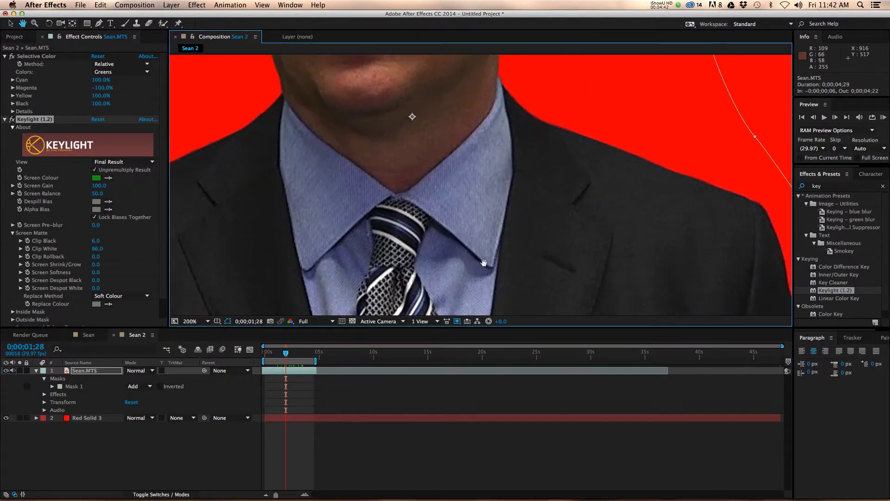
pyautogui.moveTo(372, 96); pyautogui.dragTo(467, 279)
pyautogui.press('.')
pyautogui.press('space')
pyautogui.moveTo(422, 219); pyautogui.dragTo(363, 46)
pyautogui.scroll(-4, 417, 217)
pyautogui.scroll(-2, 410, 216)
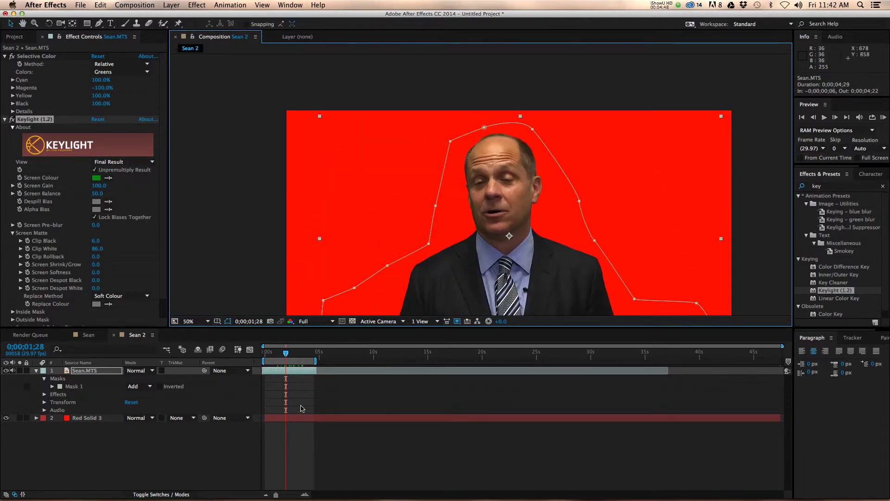
# Step: At 0;00;02;22, examine the keyed edge of the jacket's shoulder and sleeve against the red background
pyautogui.moveTo(287, 356); pyautogui.dragTo(294, 355)
pyautogui.scroll(-1, 481, 185)
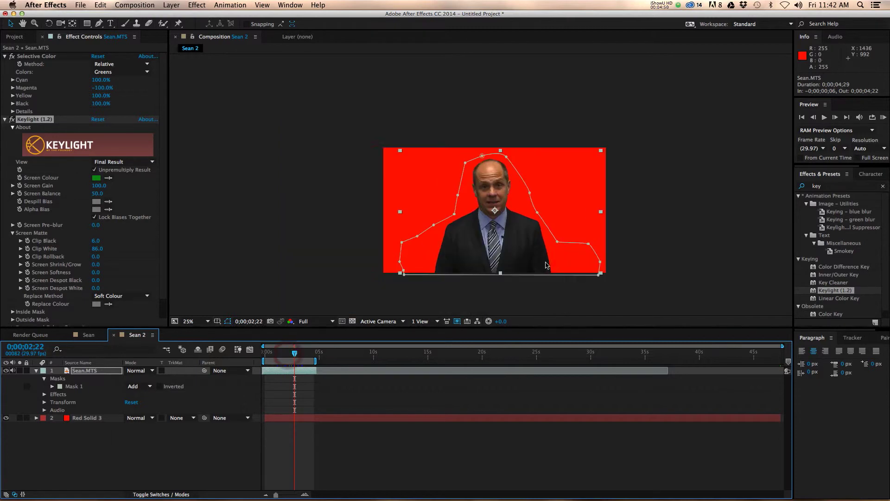
pyautogui.press('v')
pyautogui.scroll(4, 461, 243)
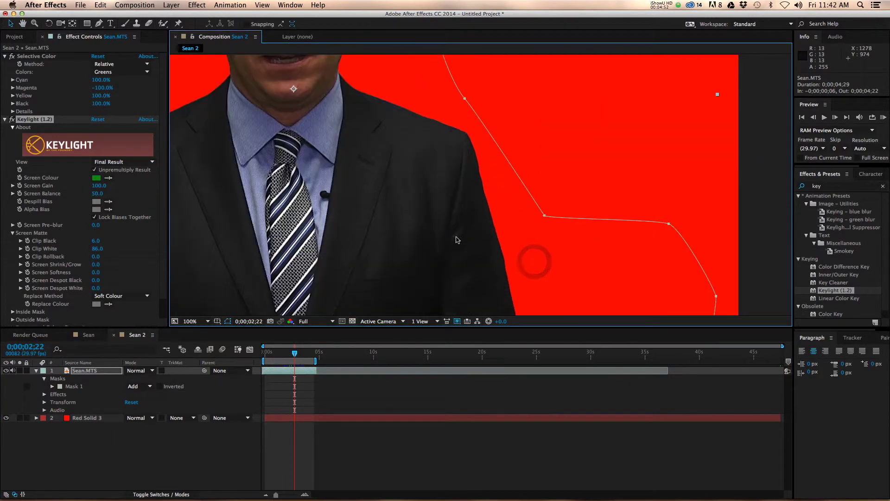
pyautogui.scroll(-2, 455, 239)
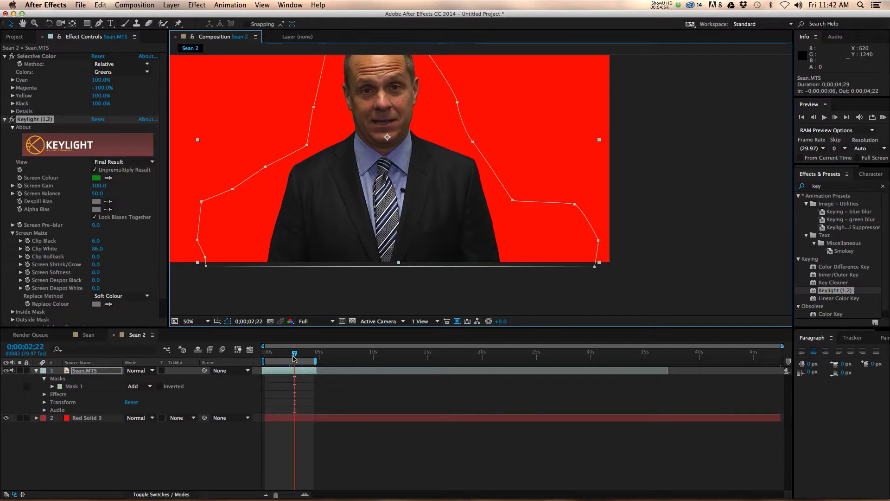
# Step: At 0;00;04;11, sample the skin colour at the raised thumb's edge as Keylight's Despill Bias, with the biases locked together
pyautogui.moveTo(294, 357); pyautogui.dragTo(313, 359)
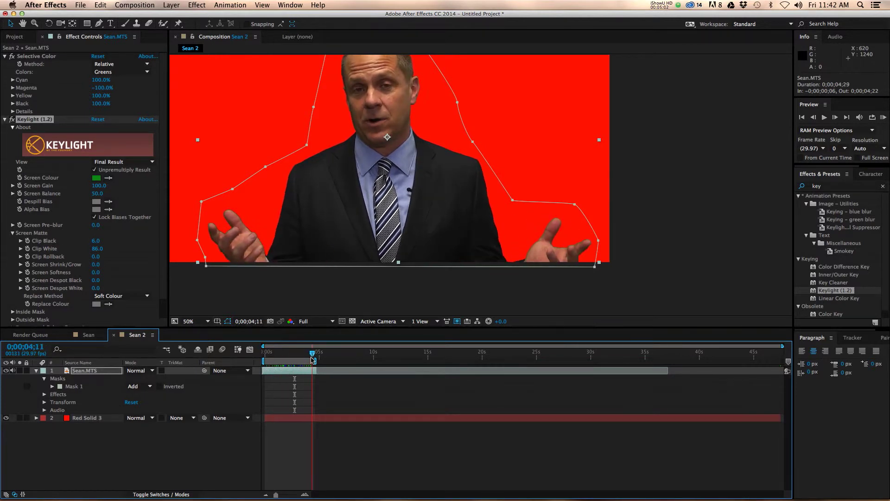
pyautogui.press('/')
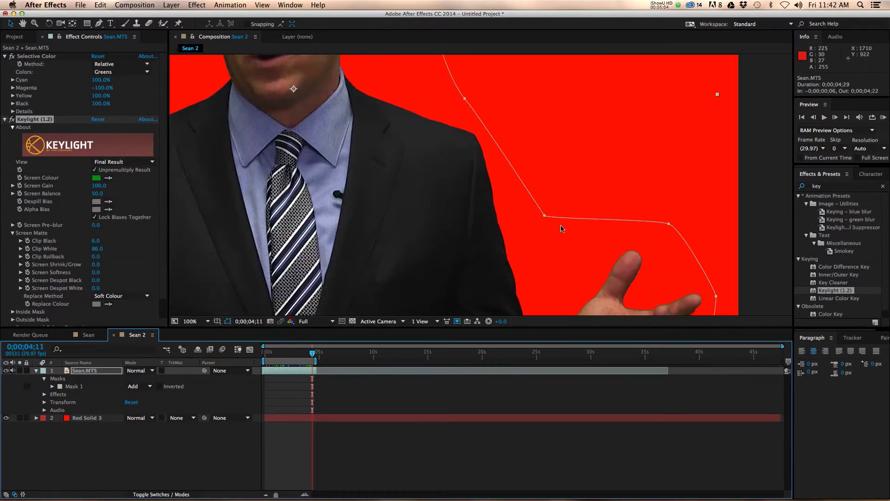
pyautogui.moveTo(617, 258); pyautogui.dragTo(441, 188)
pyautogui.press('.')
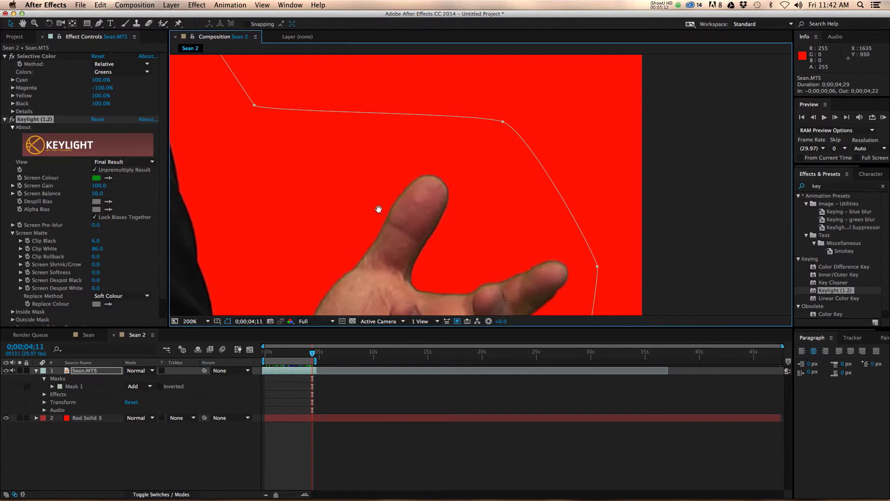
pyautogui.scroll(1, 378, 210)
pyautogui.moveTo(332, 249); pyautogui.dragTo(438, 163)
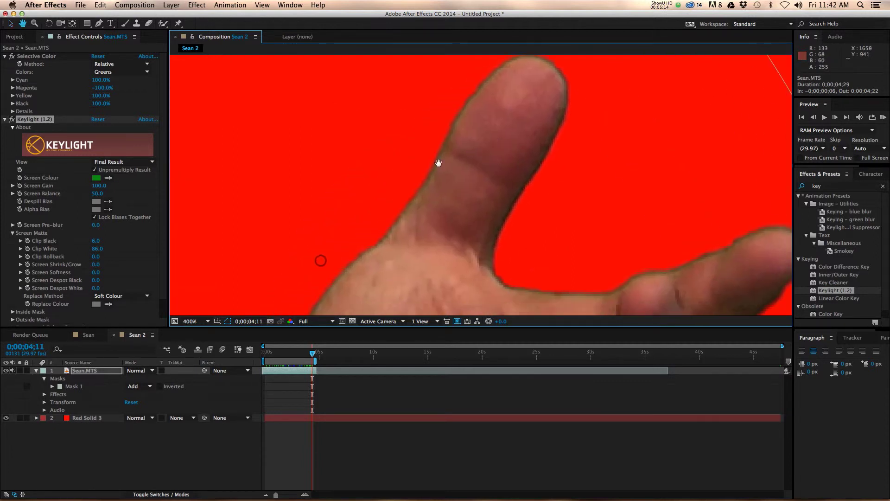
pyautogui.press('v')
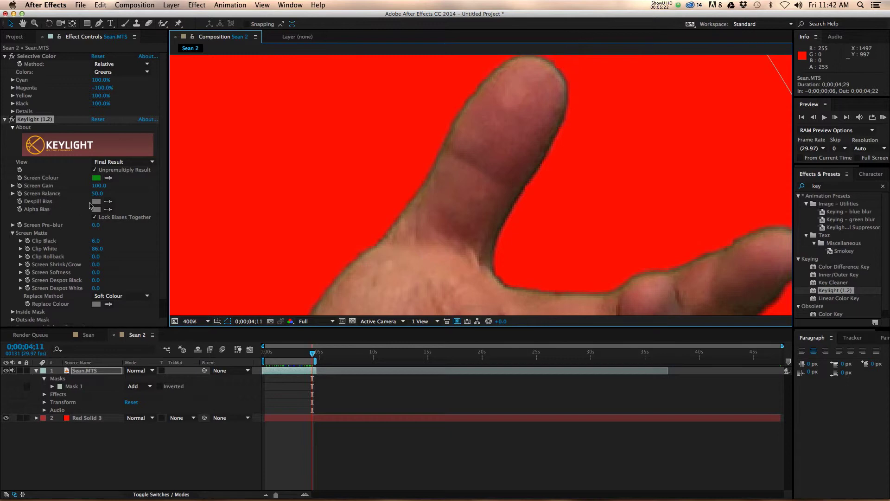
pyautogui.click(110, 202)
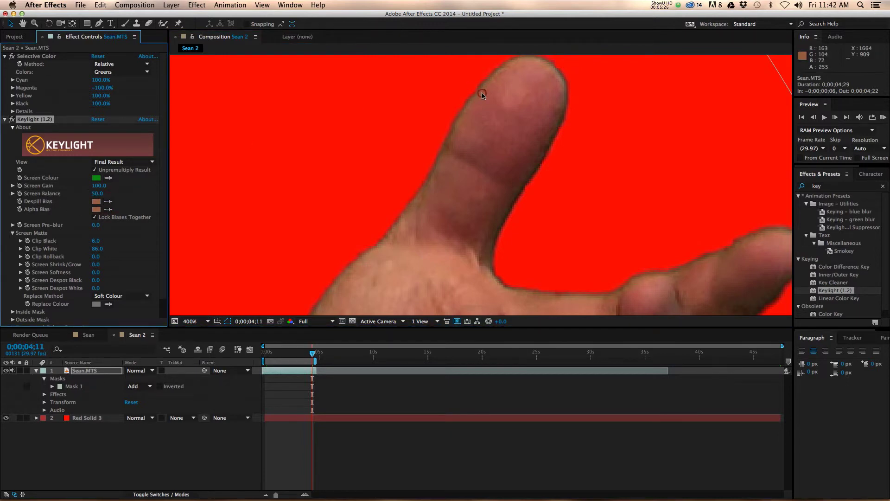
# Step: Mute the footage layer's audio and play a RAM preview of the keyed clip over the red solid
pyautogui.click(481, 92)
pyautogui.scroll(-2, 357, 250)
pyautogui.scroll(-1, 332, 236)
pyautogui.moveTo(309, 184); pyautogui.dragTo(441, 269)
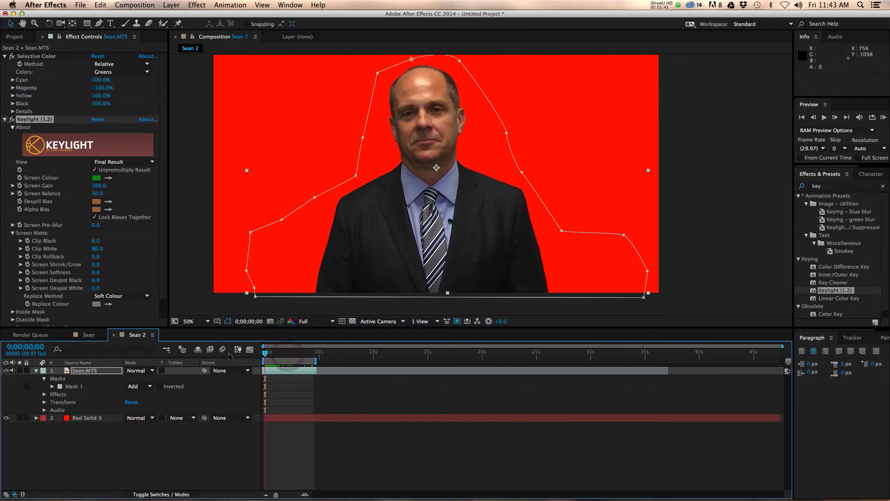
pyautogui.press('space')
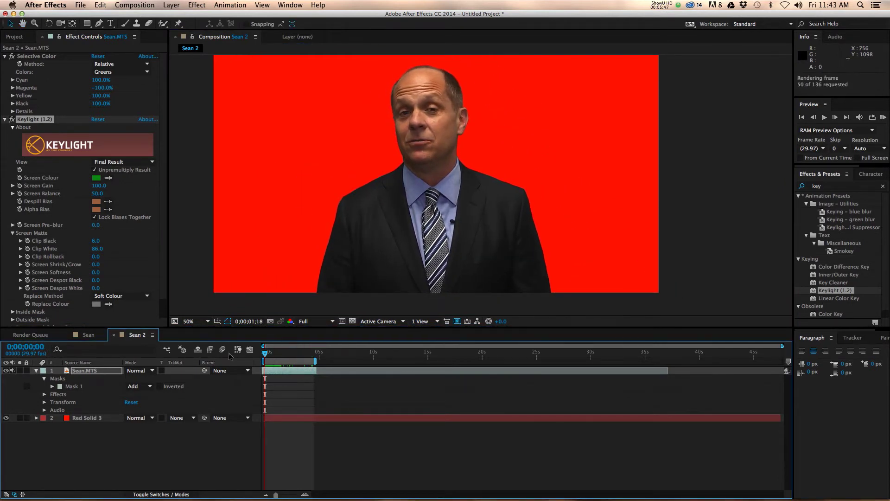
pyautogui.click(13, 370)
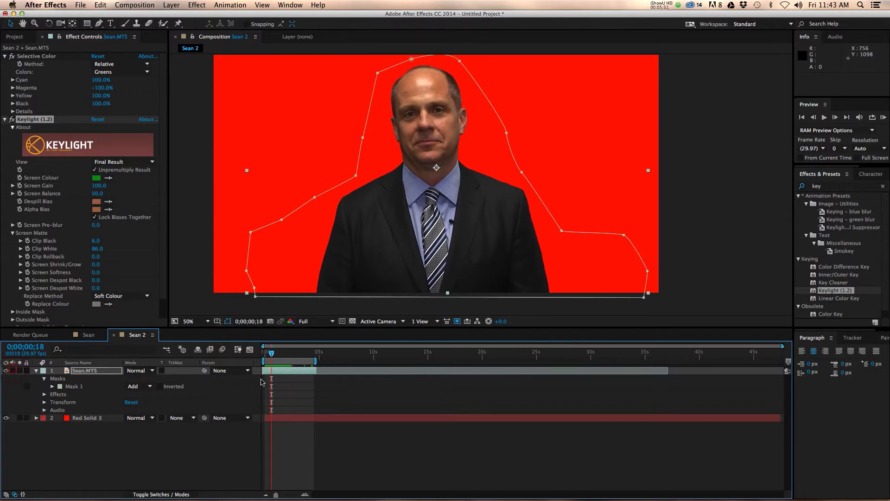
pyautogui.press('space')
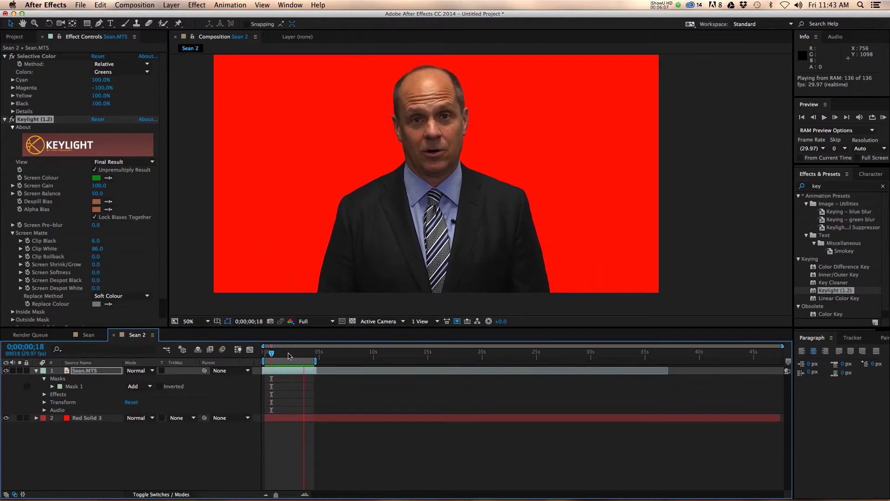
pyautogui.press('space')
# Step: At 0;00;00;06, apply the Curves effect to the footage layer and raise the RGB curve's midpoint slightly to brighten the speaker
pyautogui.moveTo(280, 354); pyautogui.dragTo(267, 354)
pyautogui.click(827, 187)
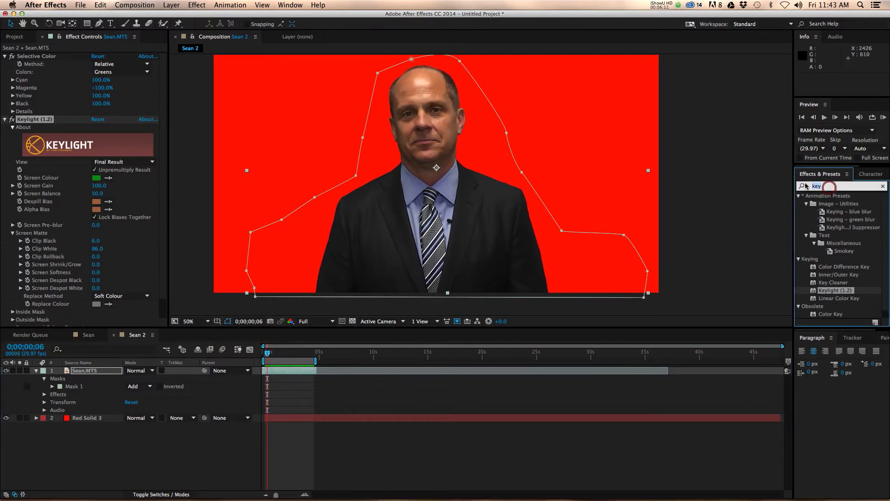
pyautogui.write('curve')
pyautogui.moveTo(820, 229); pyautogui.dragTo(401, 246)
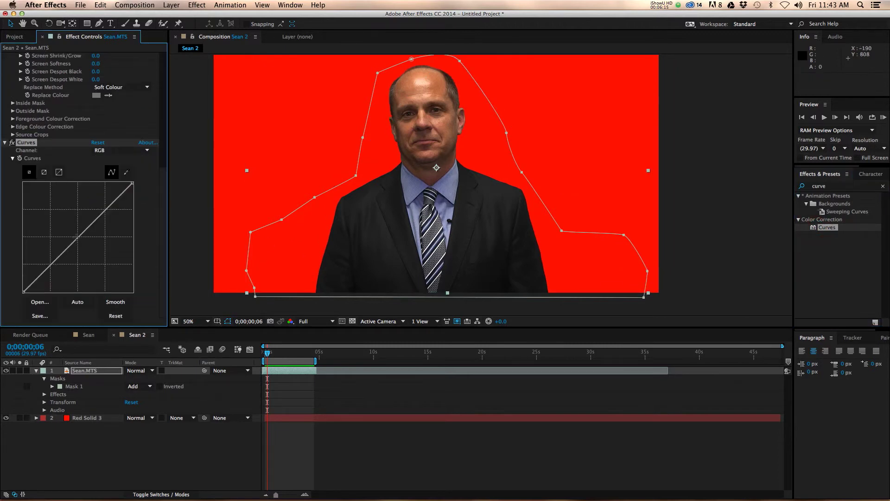
pyautogui.moveTo(77, 241); pyautogui.dragTo(73, 236)
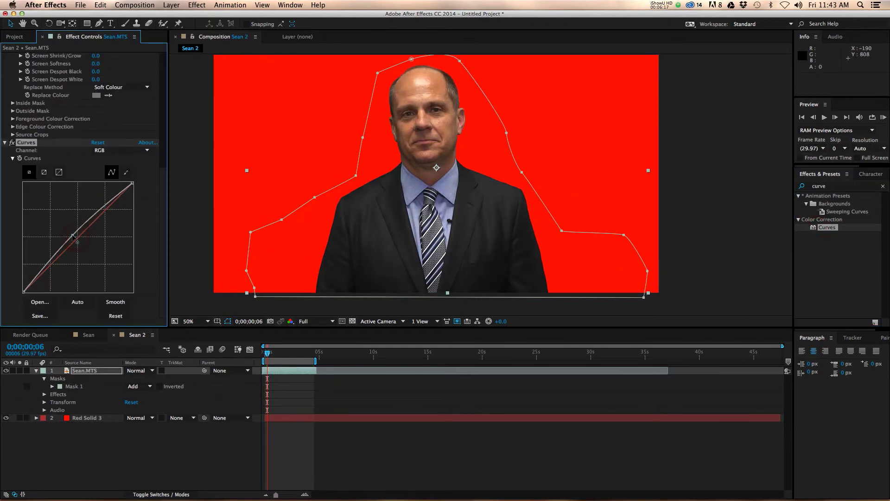
pyautogui.click(390, 467)
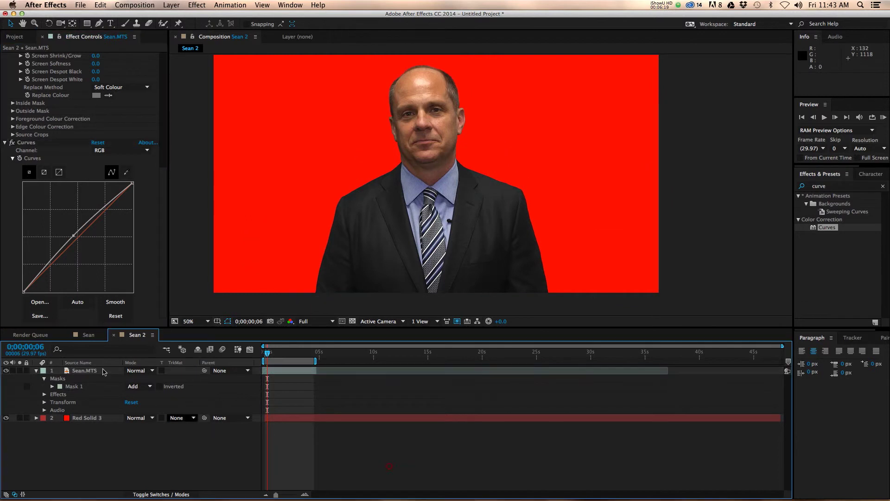
# Step: Hide the Red Solid 3 layer and add the composition to the render queue
pyautogui.click(7, 418)
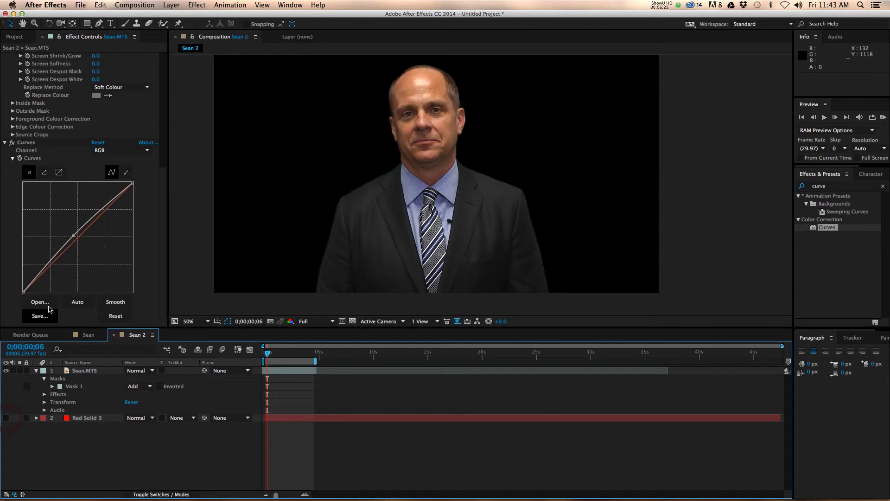
pyautogui.click(121, 5)
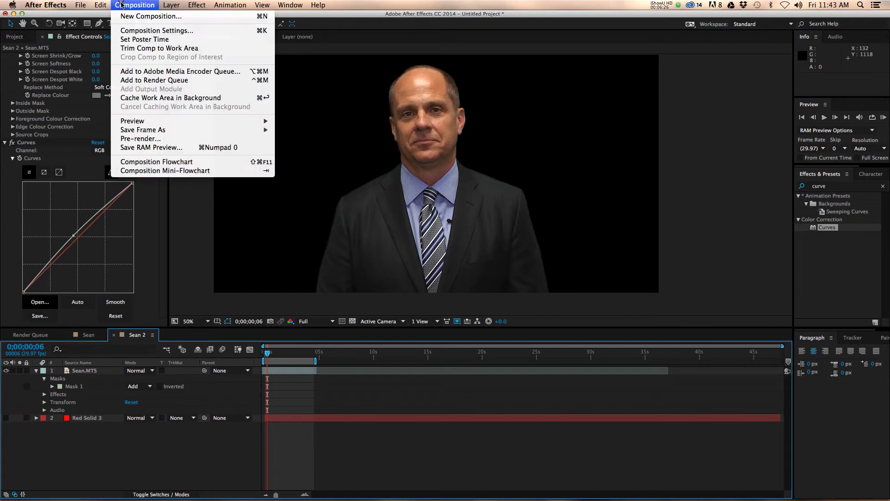
pyautogui.click(154, 80)
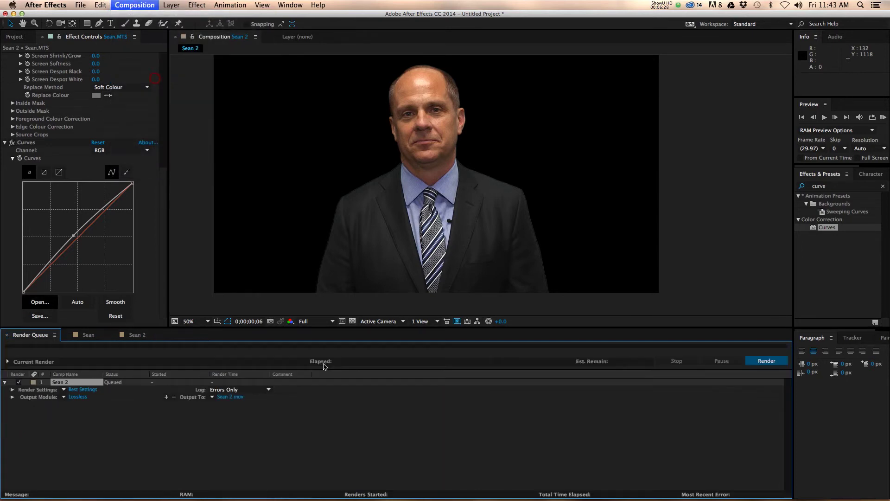
# Step: Set the queued render's output module to QuickTime with RGB + Alpha channels
pyautogui.click(75, 398)
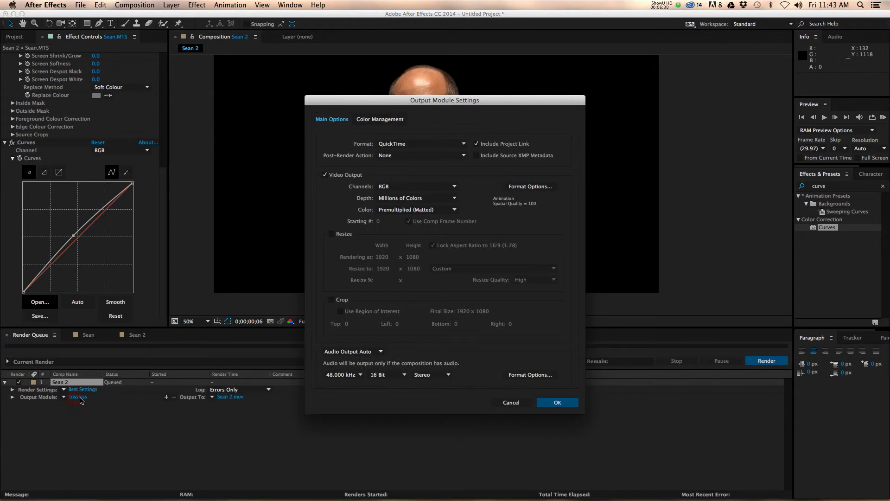
pyautogui.click(407, 187)
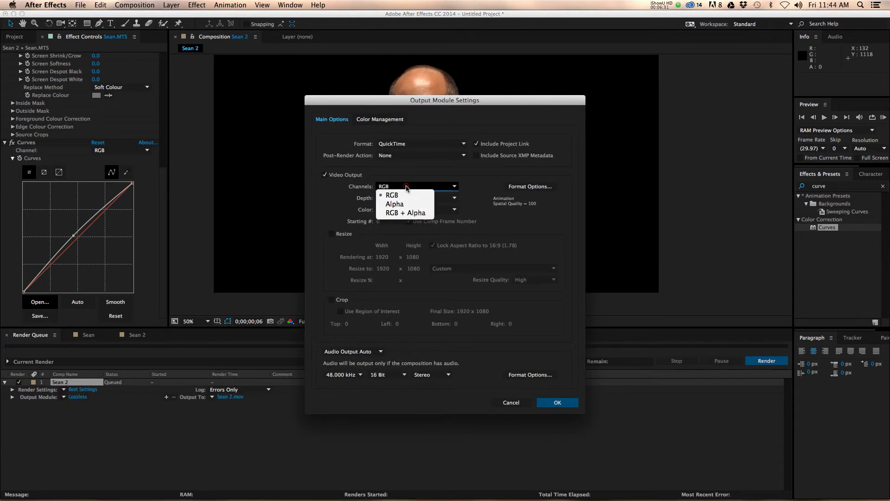
pyautogui.click(414, 213)
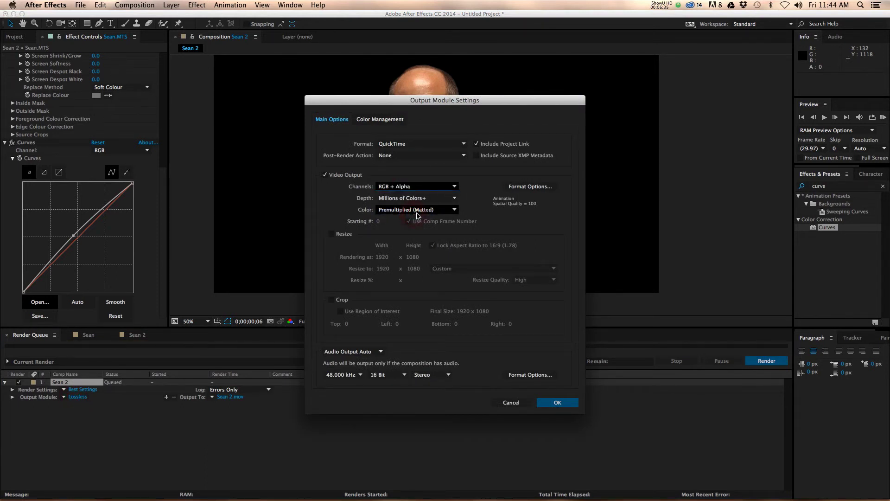
pyautogui.click(574, 406)
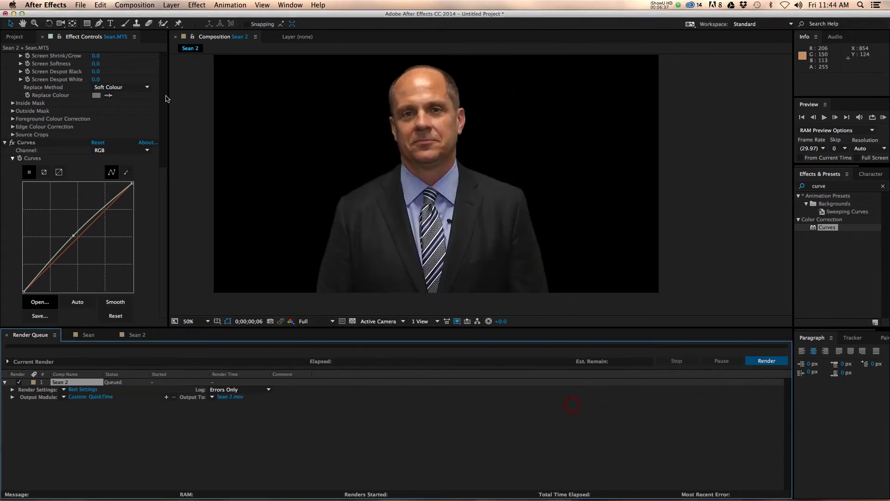